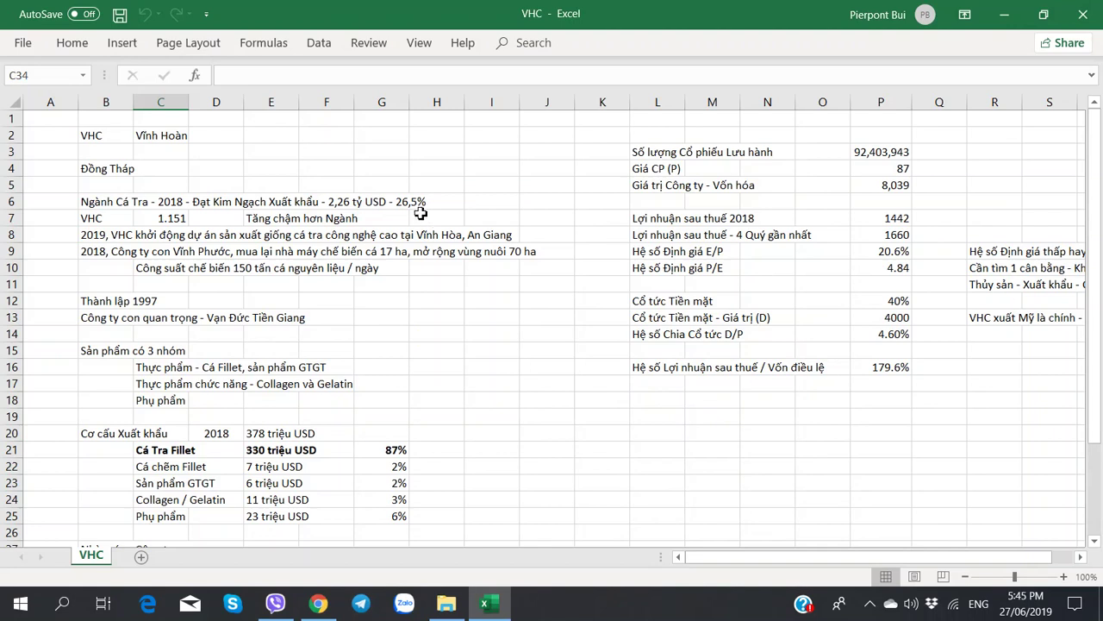
Step: Review the existing VHC notes on growth, export structure, factories and fish farming areas, ending at empty cell B36
click(100, 222)
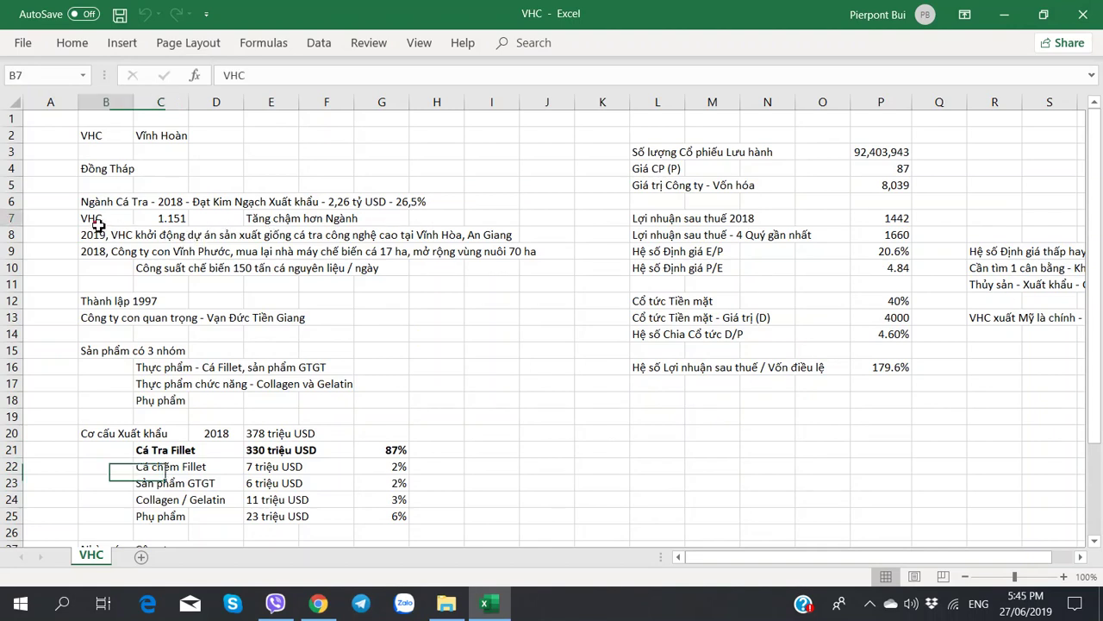
click(165, 226)
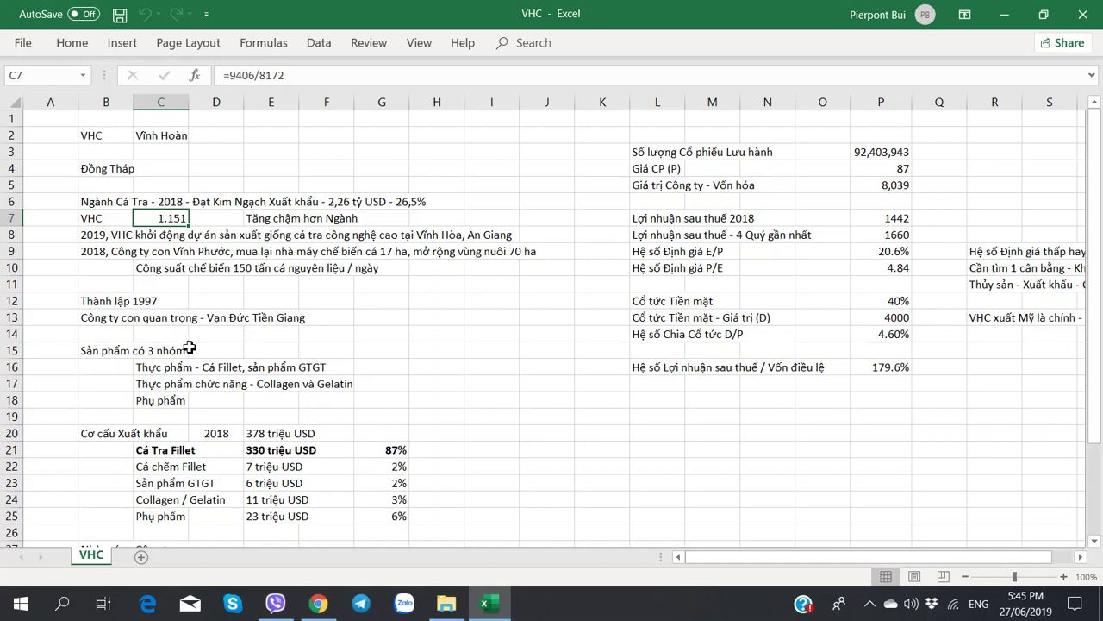
scroll(190, 348, down, 5)
scroll(189, 347, up, 2)
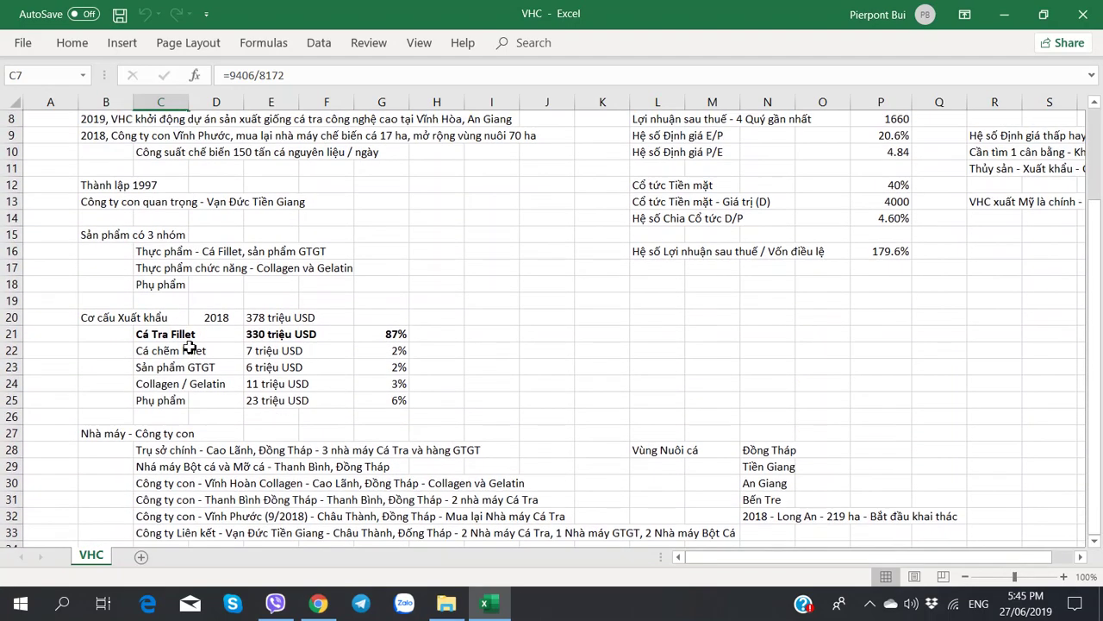
scroll(172, 302, down, 2)
click(159, 219)
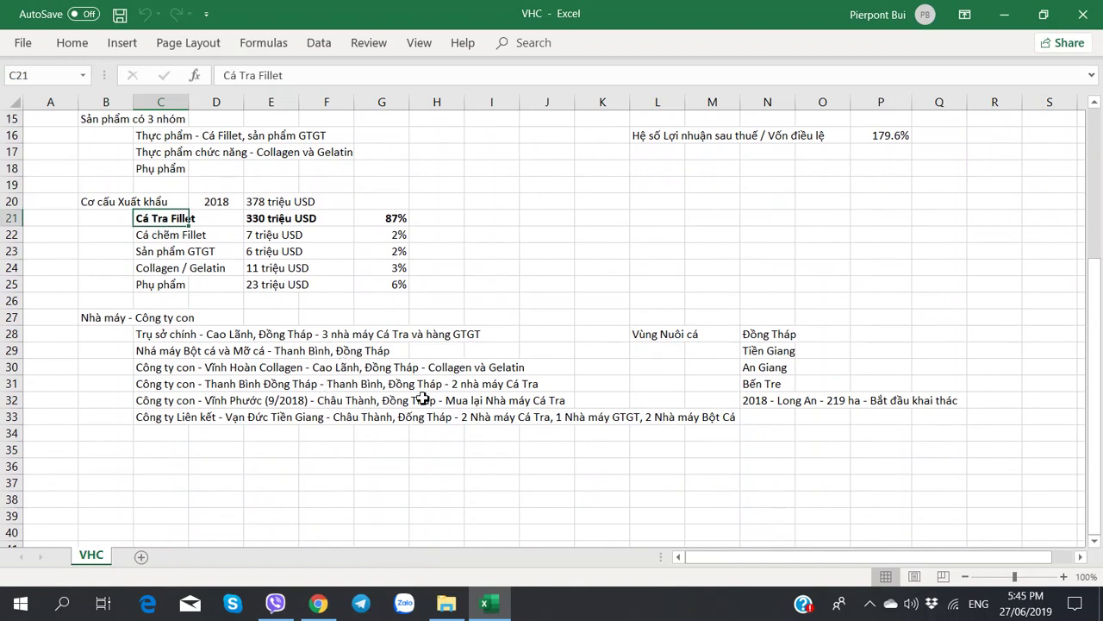
click(787, 332)
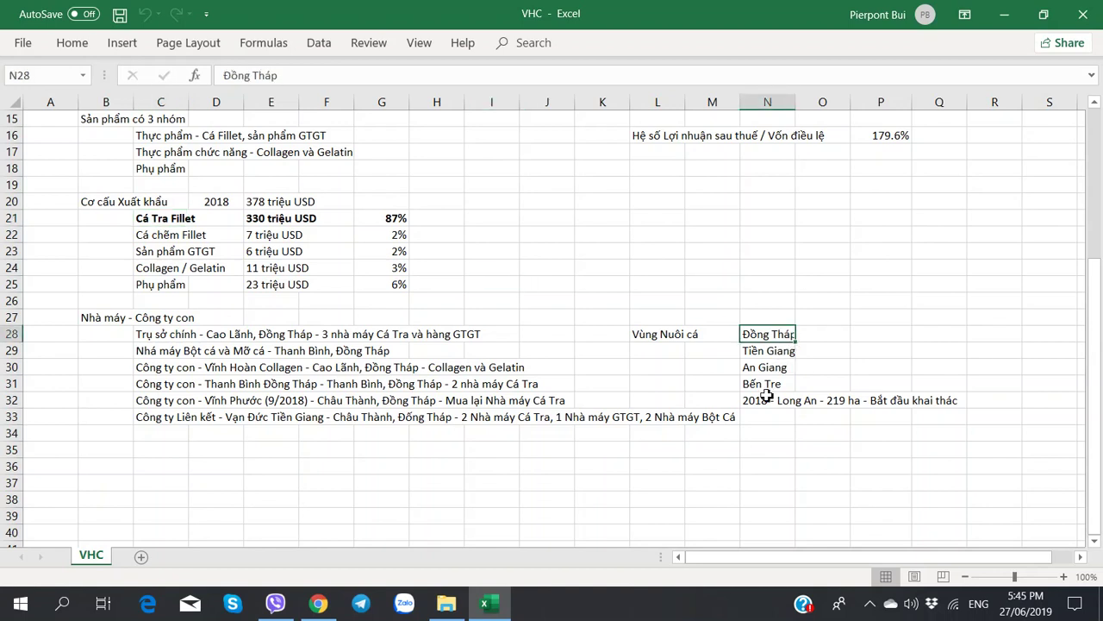
click(768, 400)
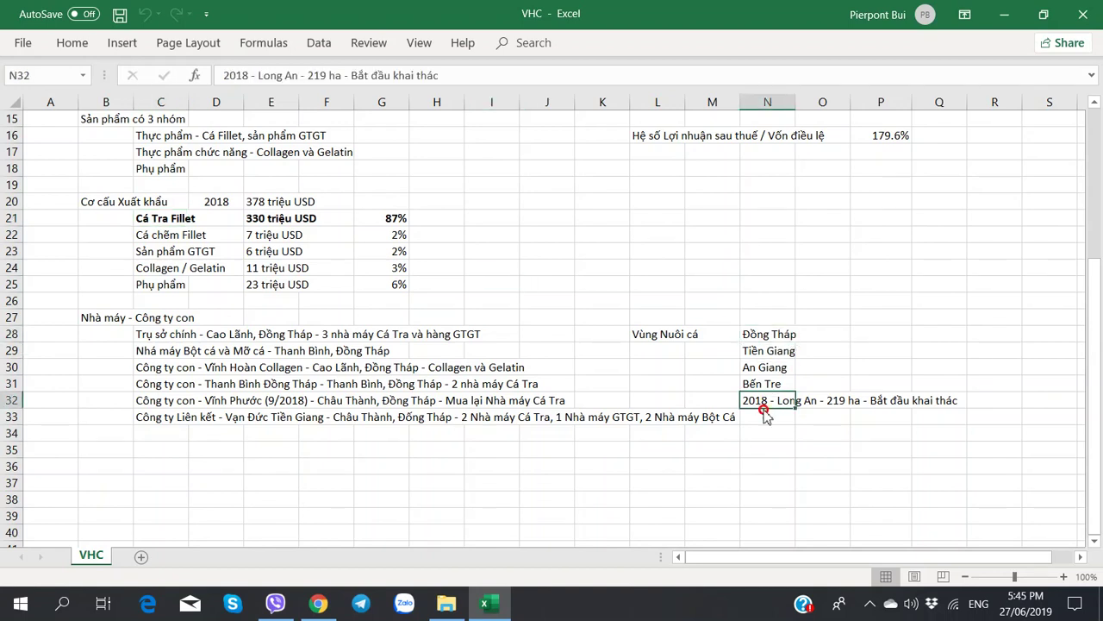
click(158, 351)
click(158, 336)
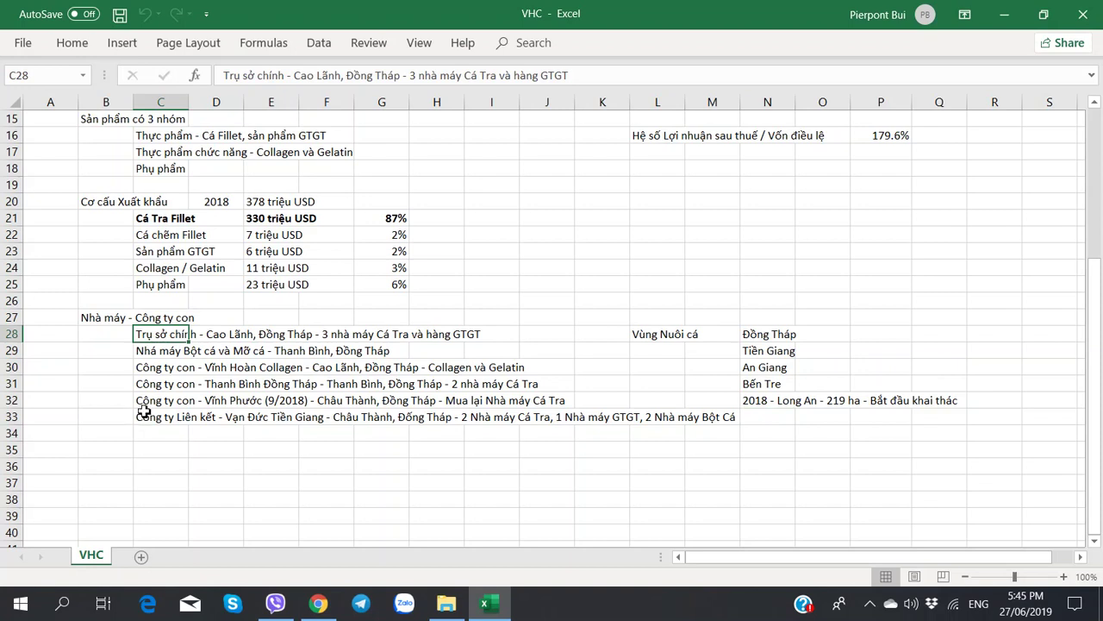
click(113, 464)
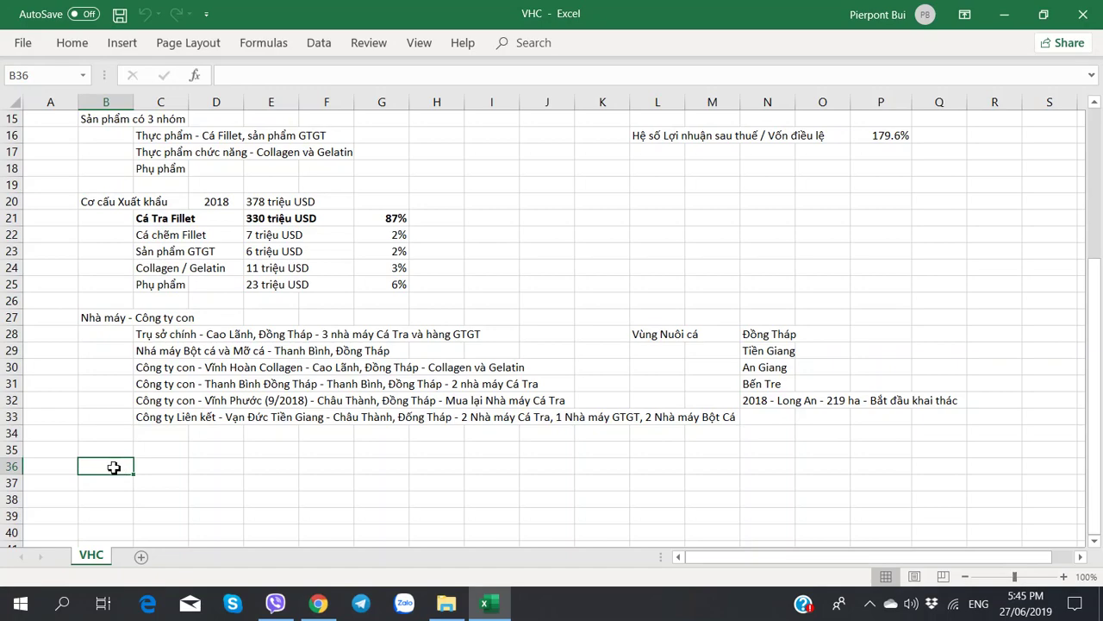
Step: Switch to the VHC annual report PDF in Chrome, rotate section 1.2.6 on page 23 upright and enlarge it
key(alt+Tab)
scroll(455, 393, up, 10)
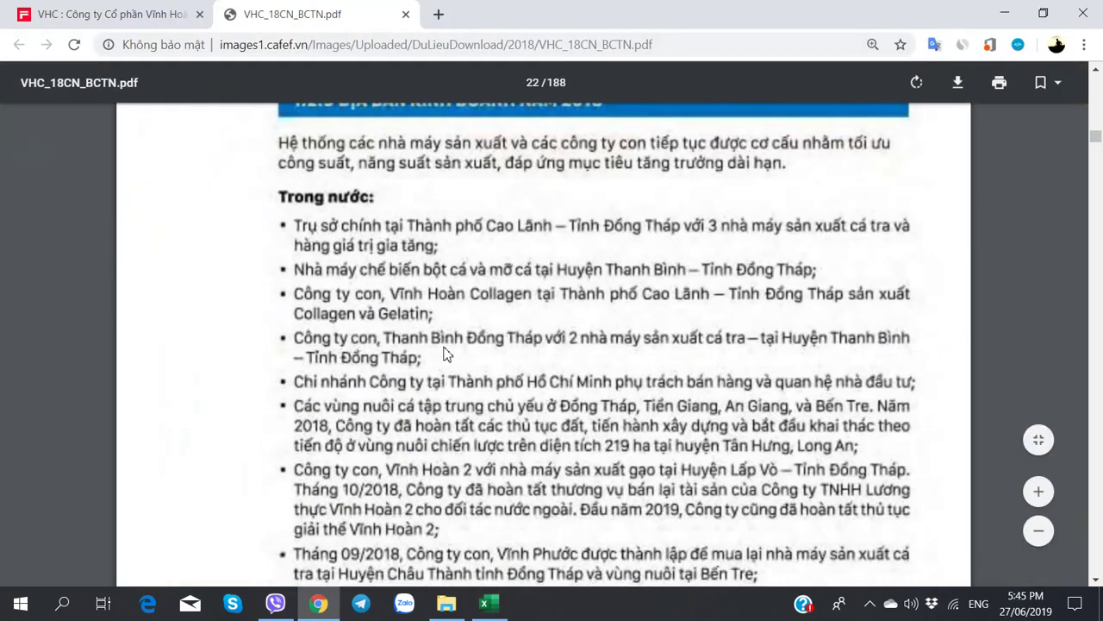
scroll(446, 353, down, 10)
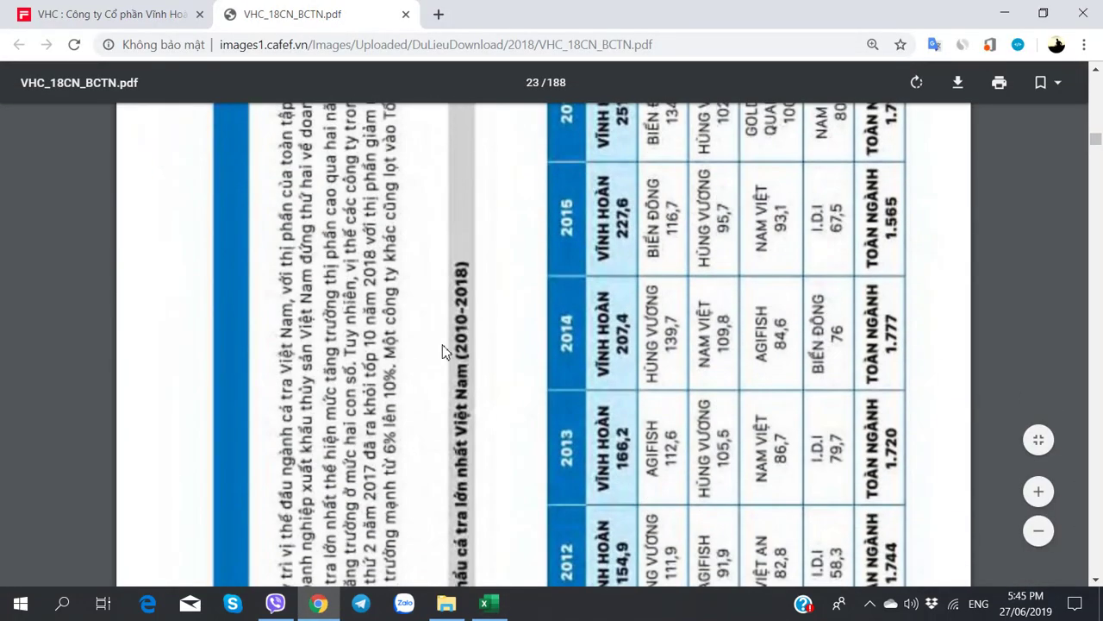
right_click(423, 317)
click(485, 481)
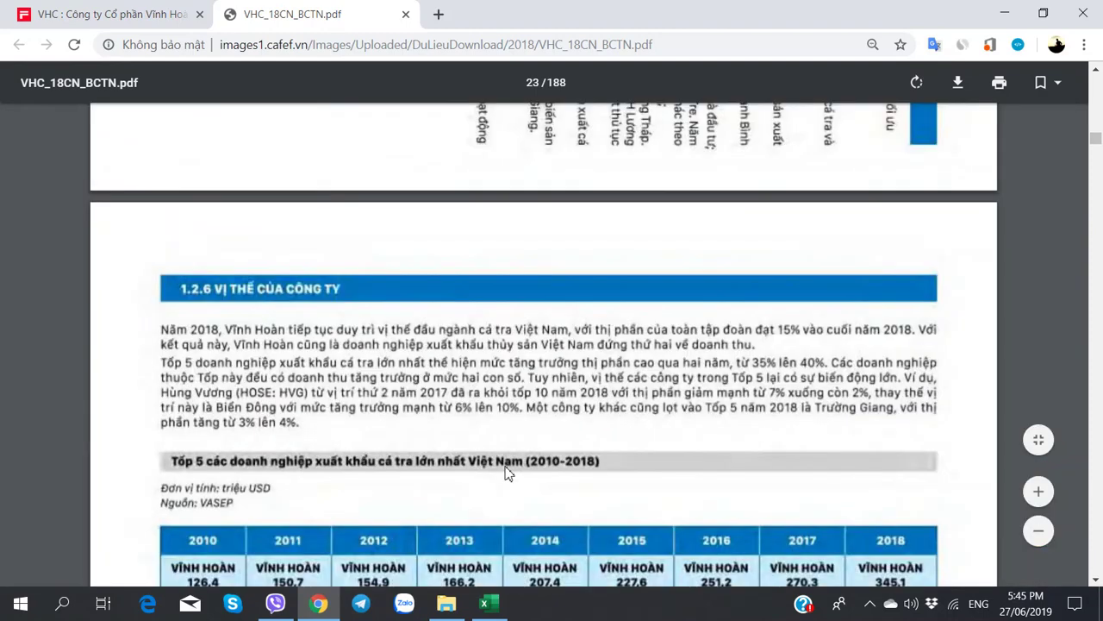
click(1084, 44)
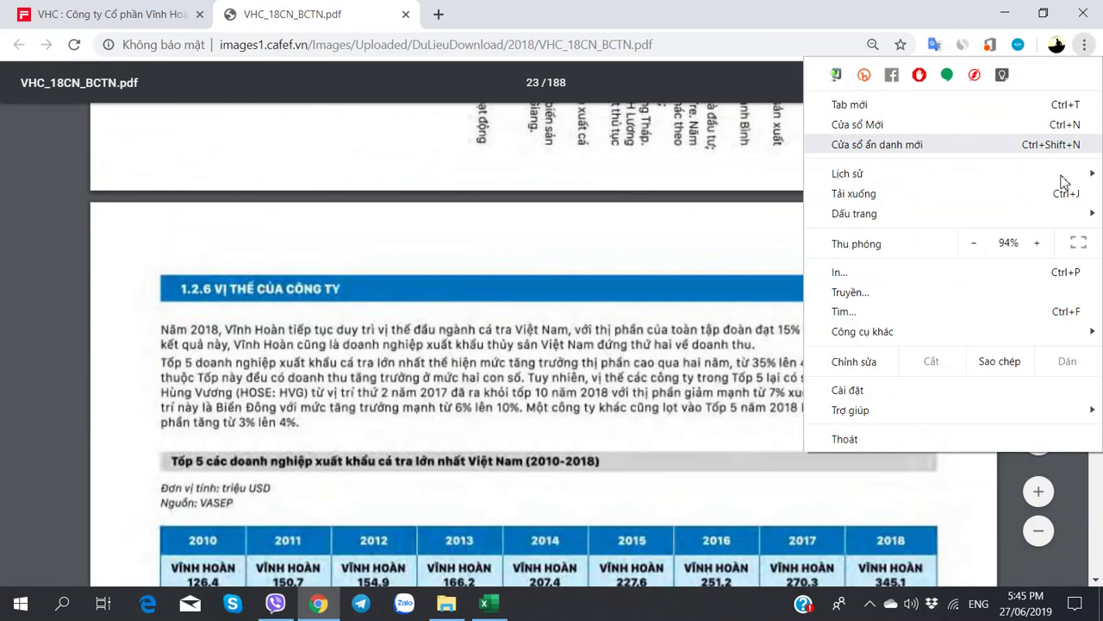
click(1041, 244)
key(Escape)
Step: Back in the Excel workbook, enter the heading "Vị thế Công ty trong Ngành Cá Tra" in B36
click(485, 603)
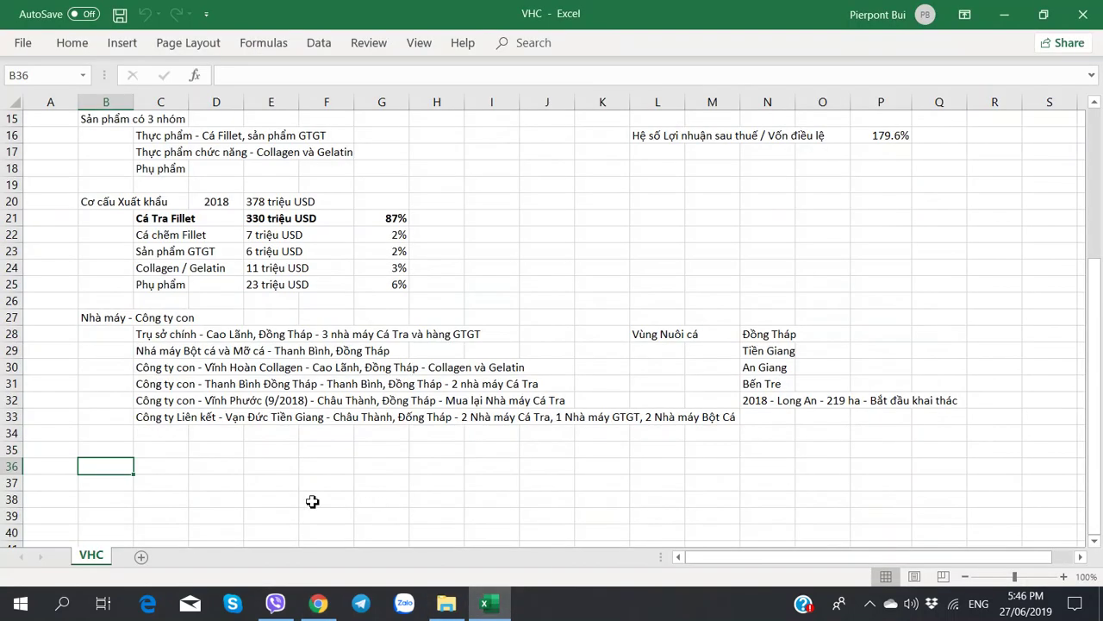
text(Vị thê)
text( Co)
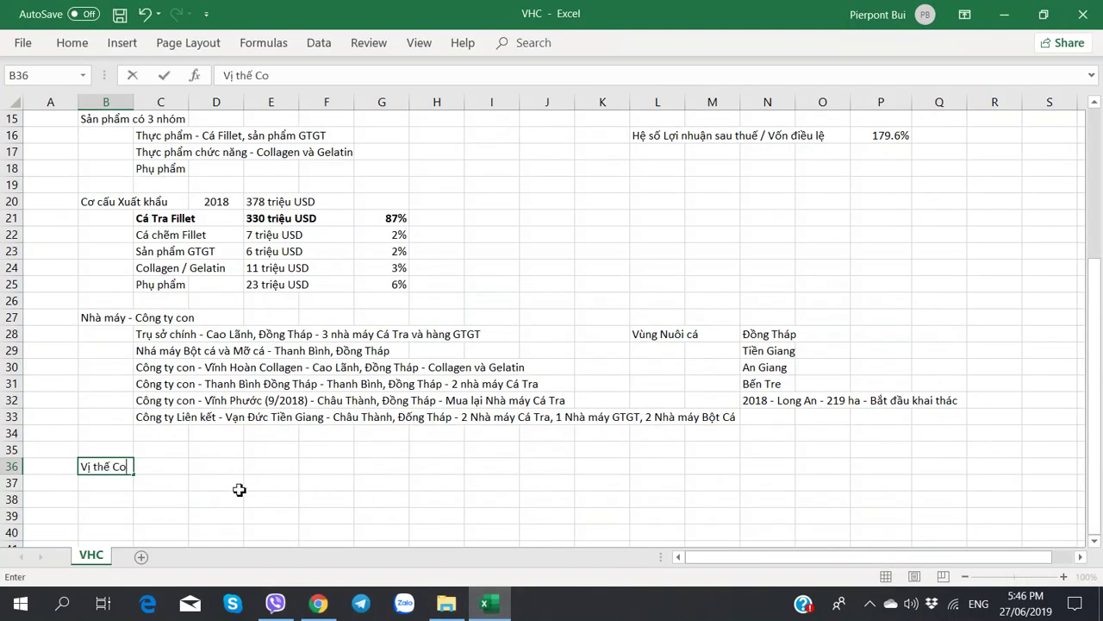
key(BackSpace)
text(ông ty trong N)
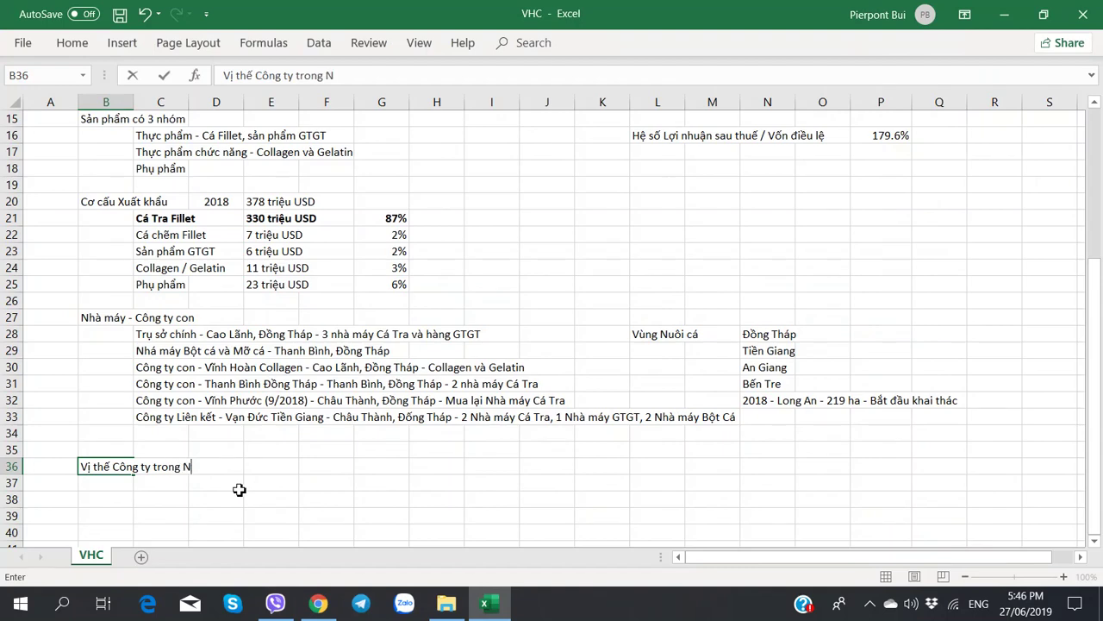
text(gành Ca)
text( Tra)
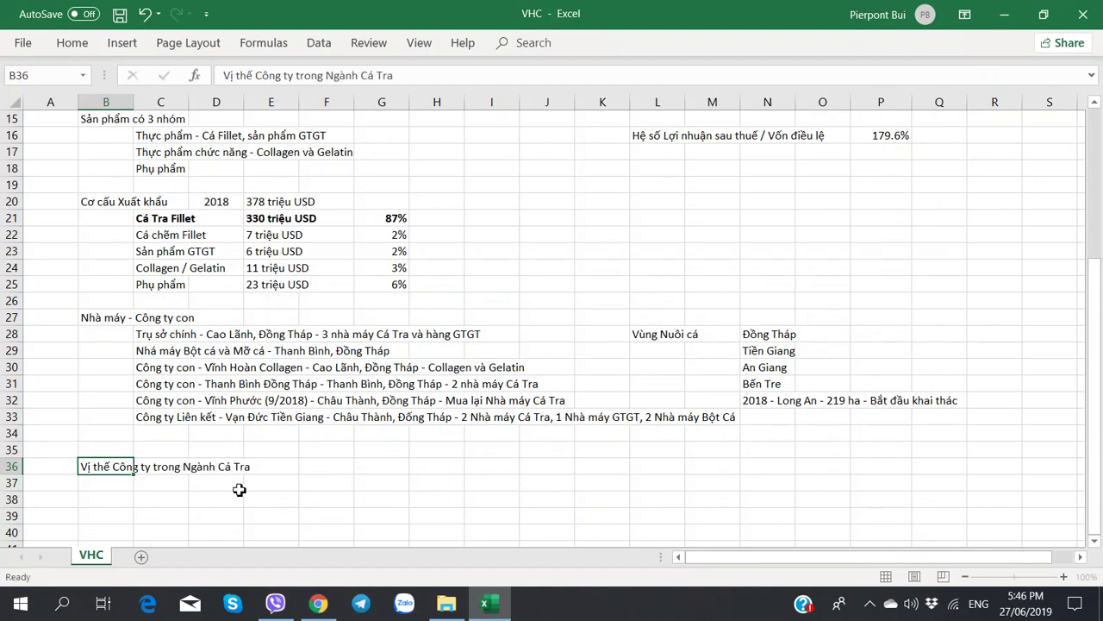
key(Return)
Step: Consult section 1.2.6 of the report and enter "Thị phần của VHC 2018 trong Xuất khẩu Cá Tra VN là 15%" in C37
scroll(192, 460, down, 5)
key(alt+Tab)
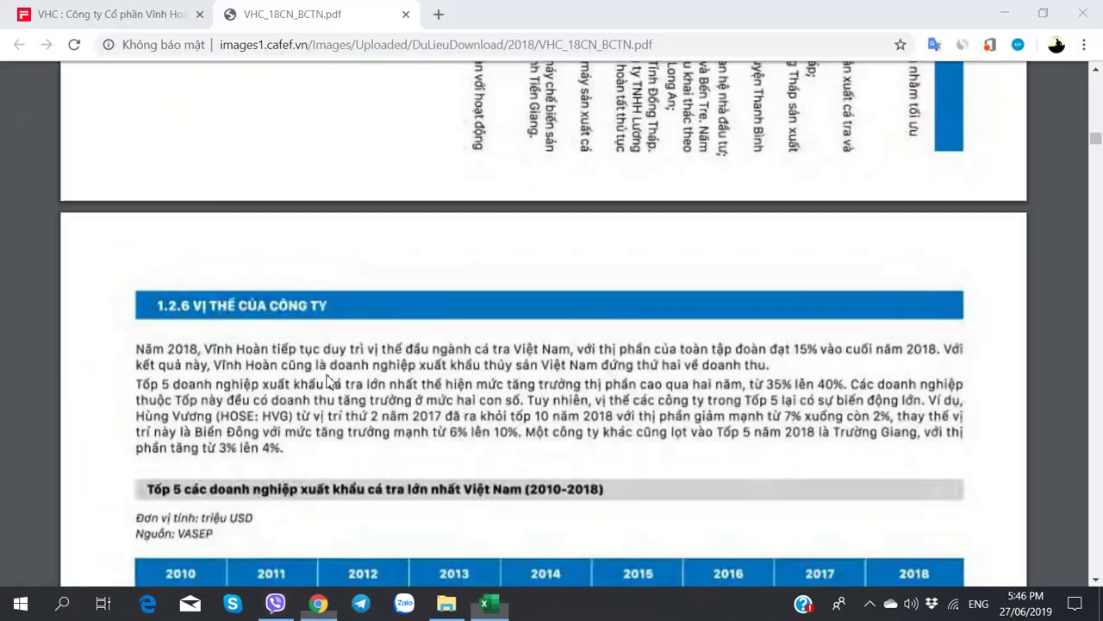
scroll(366, 396, down, 3)
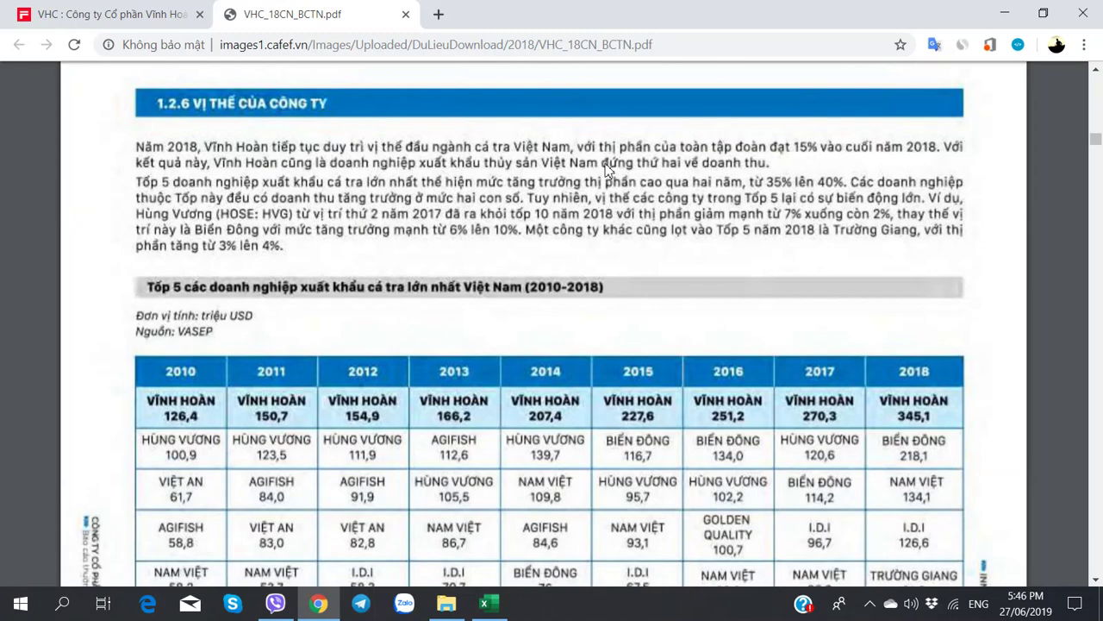
key(alt+Tab)
text(Vi)
key(BackSpace)
key(BackSpace)
text(Thi)
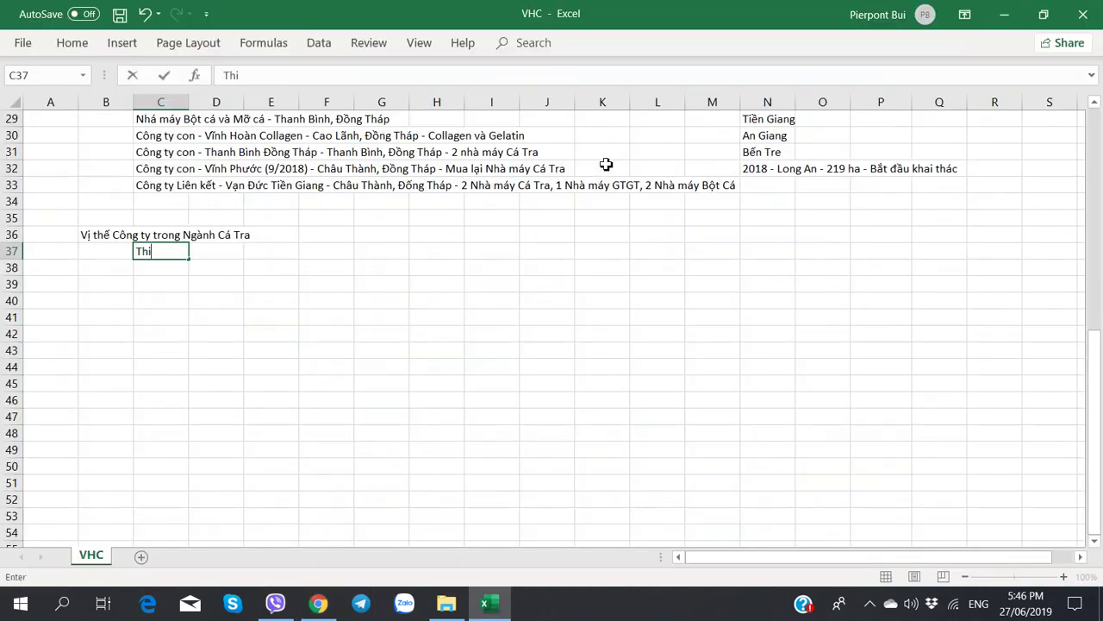
text(j phaanf cura VH)
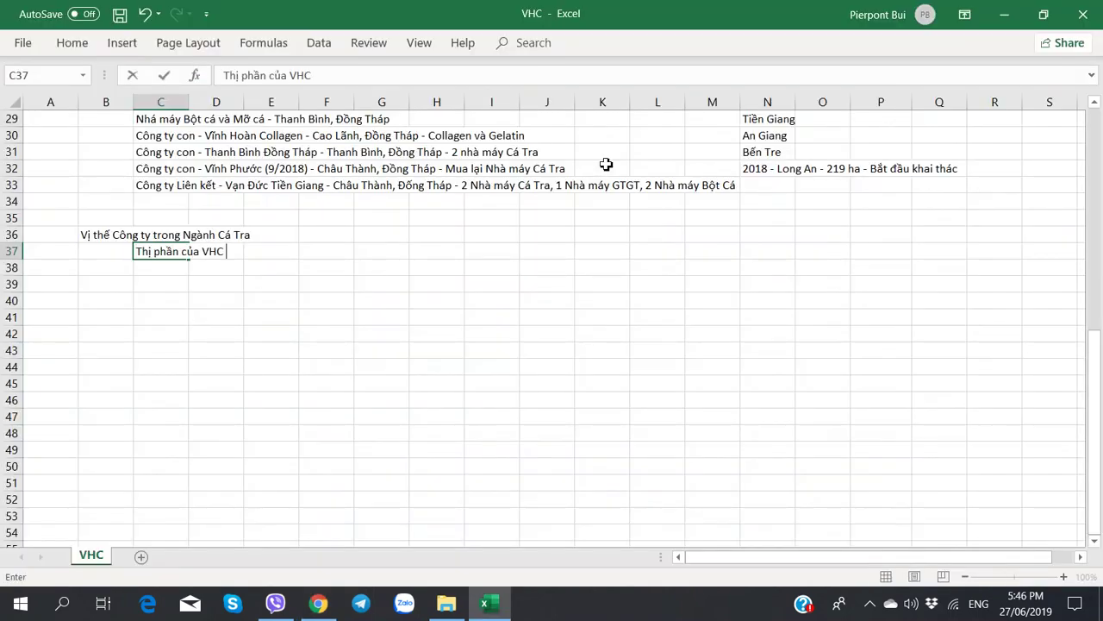
text(C 2-18)
key(BackSpace)
key(BackSpace)
key(BackSpace)
text(018 trong XU)
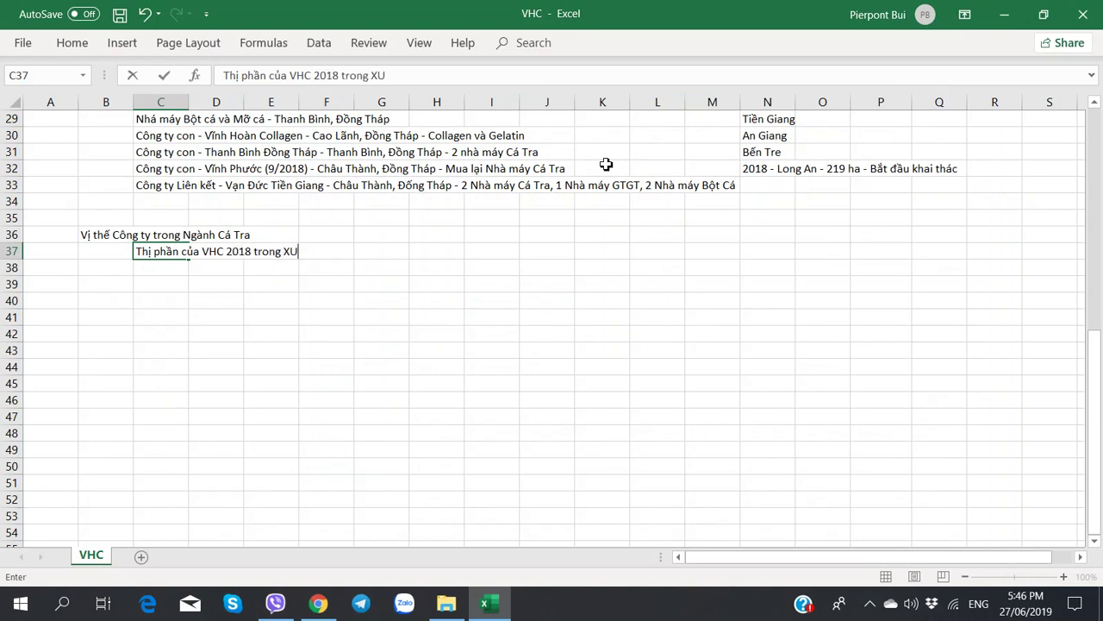
key(BackSpace)
key(BackSpace)
text(uất khẩu Cá Tra VN là 15%)
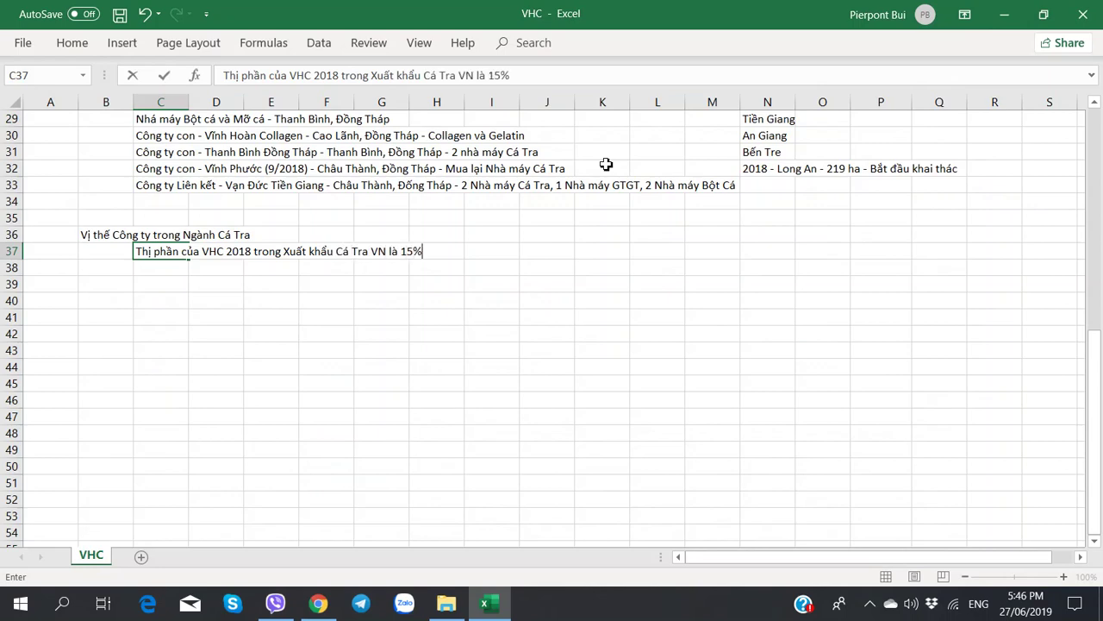
key(Return)
Step: Recheck the company position passage in the report against the industry and export notes in the worksheet
key(alt+Tab)
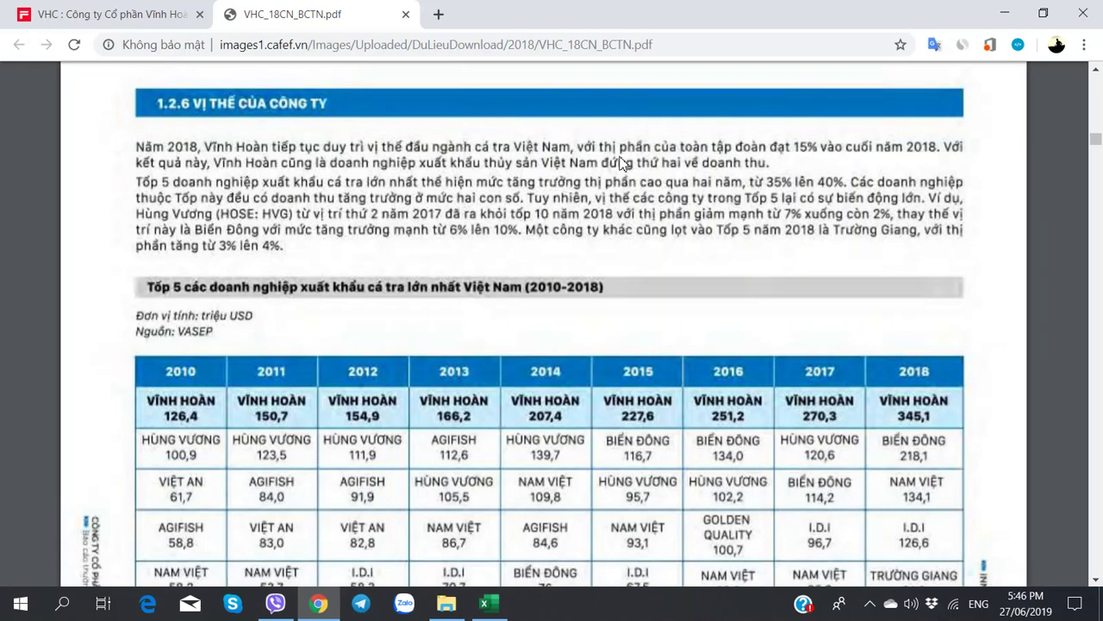
key(alt+Tab)
scroll(365, 209, up, 5)
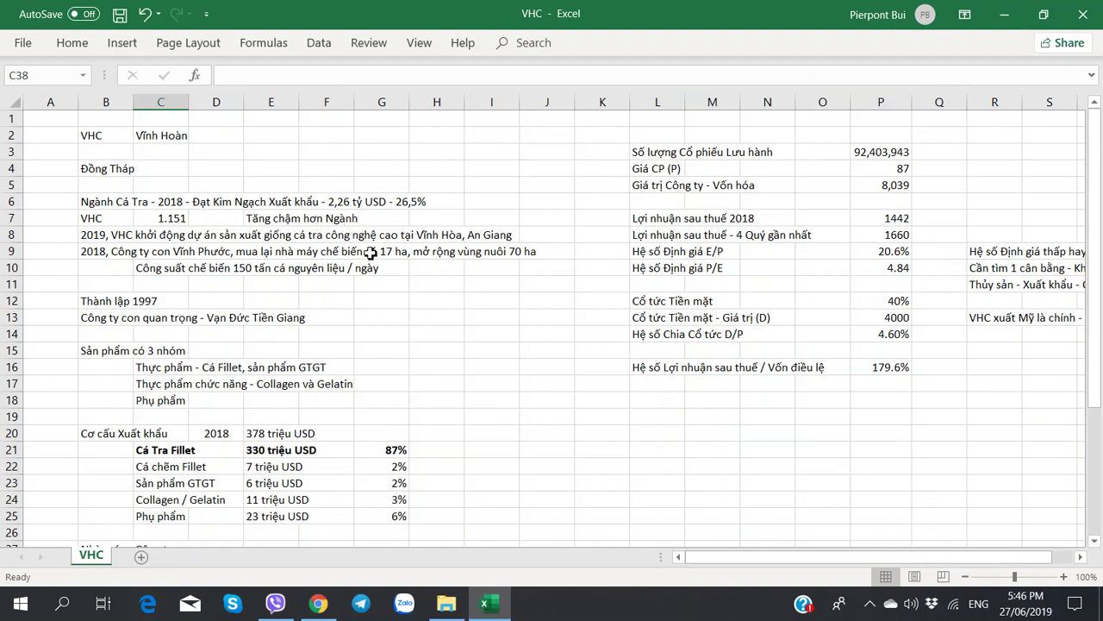
scroll(366, 270, down, 7)
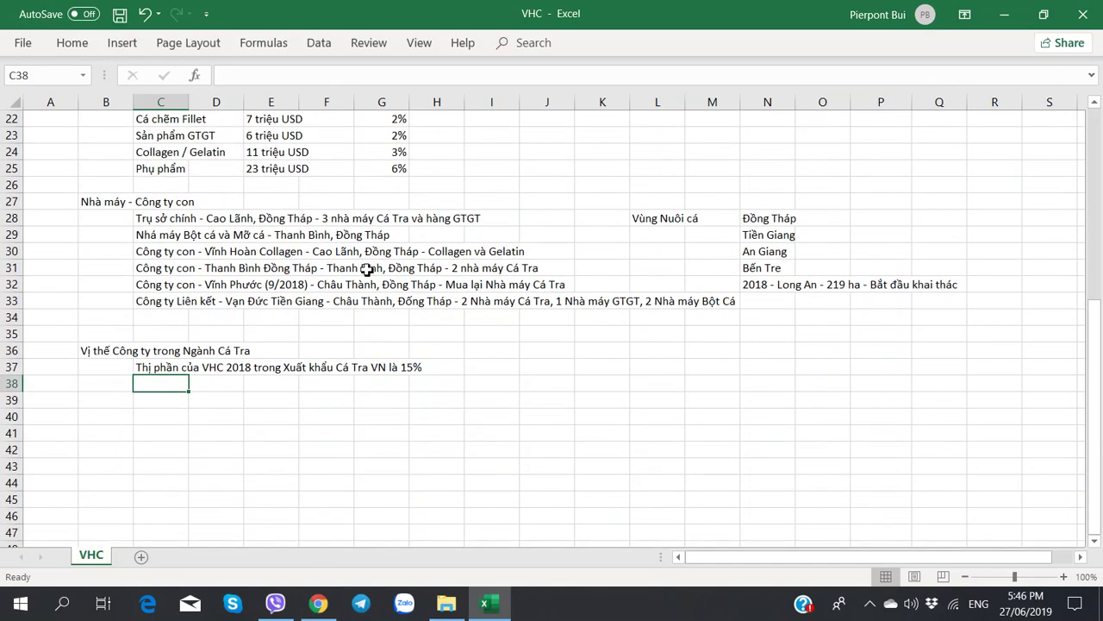
scroll(360, 284, up, 1)
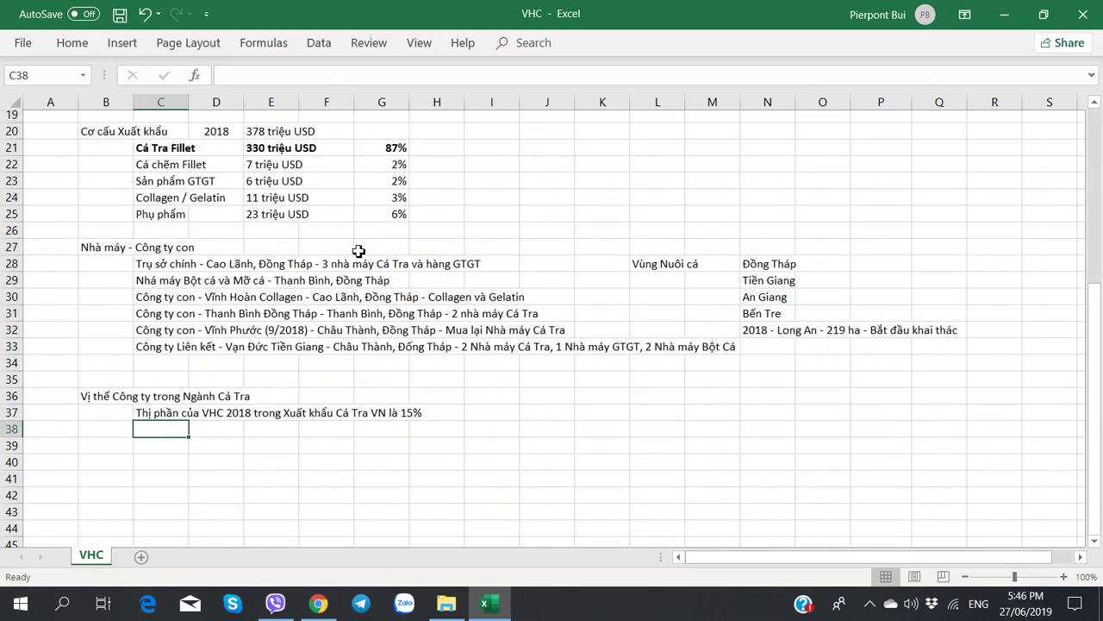
Step: Switch to the VHC company page on CafeF, show its financial results by year, examine the revenue, and return to the Excel notes
key(alt+Tab)
click(106, 11)
scroll(172, 259, up, 4)
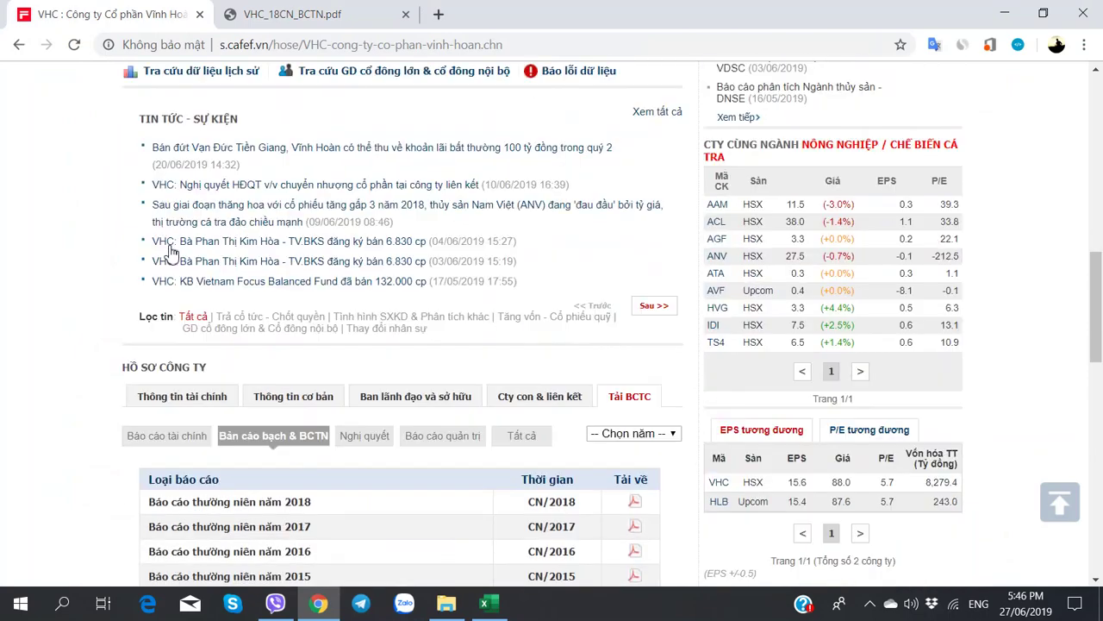
scroll(161, 433, down, 2)
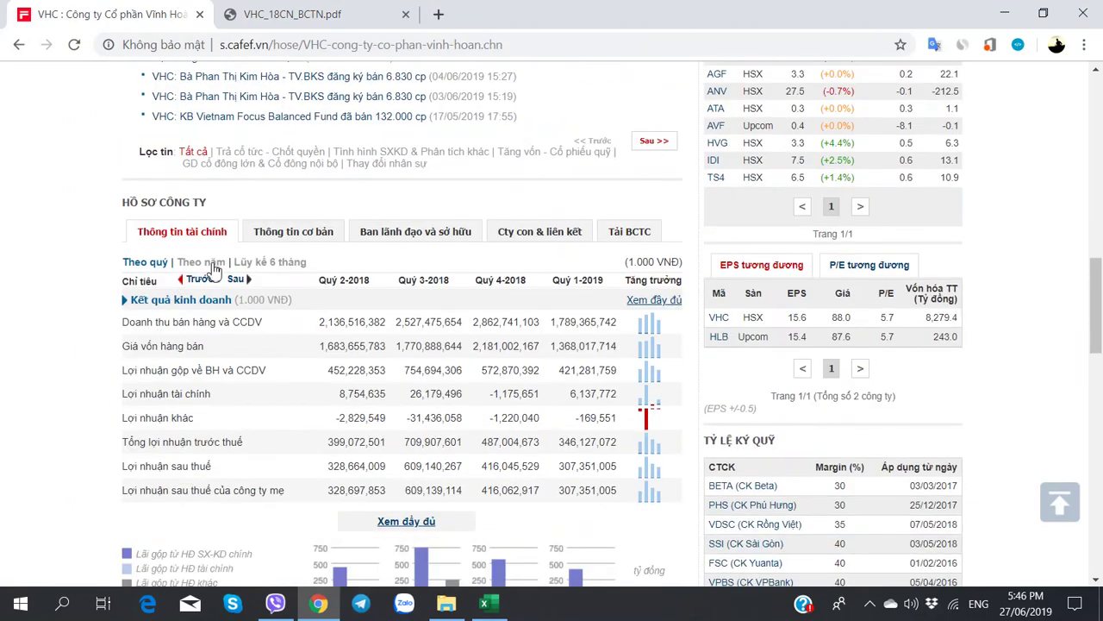
click(210, 260)
scroll(358, 288, down, 2)
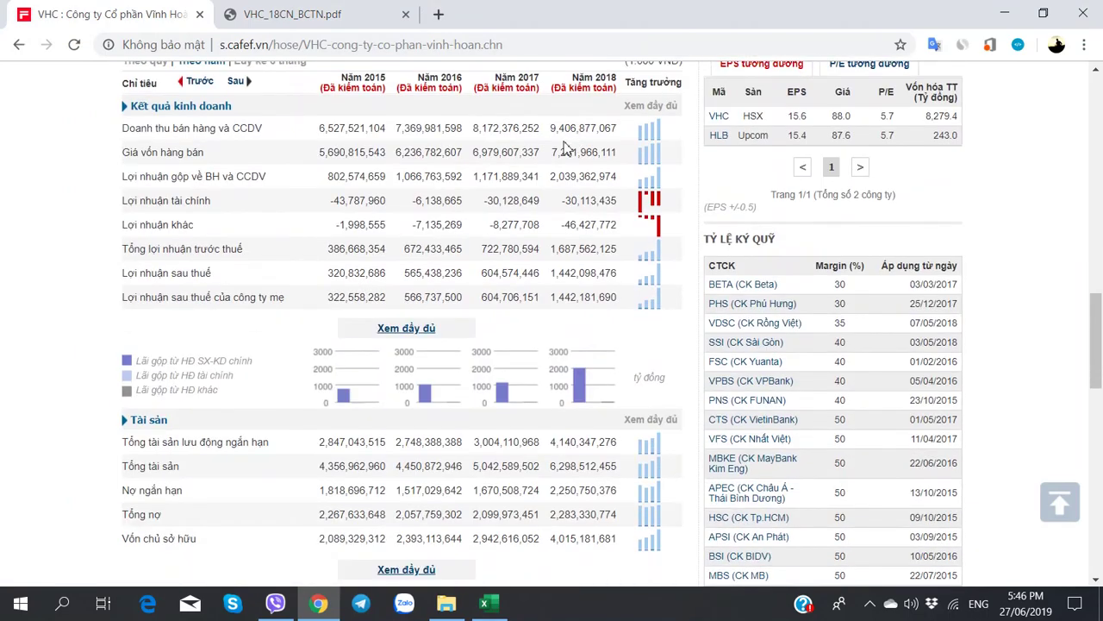
key(alt+Tab)
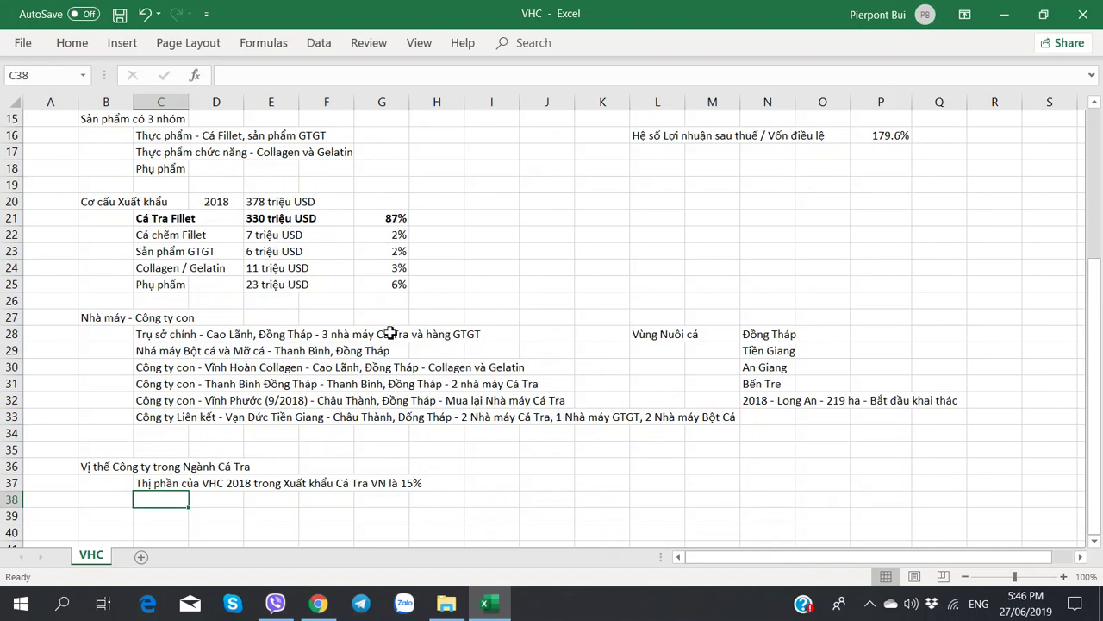
scroll(379, 414, down, 3)
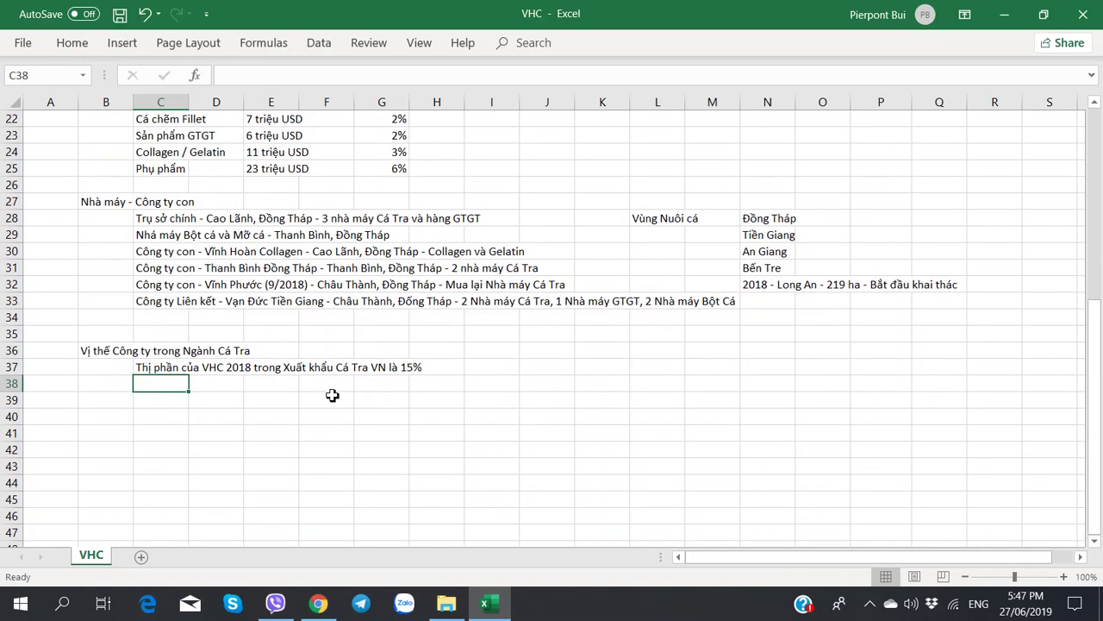
Step: Recheck the company position passage in the report and enter "Số 1 - Ngành cá" in I37 of the workbook
key(alt+Tab)
click(384, 8)
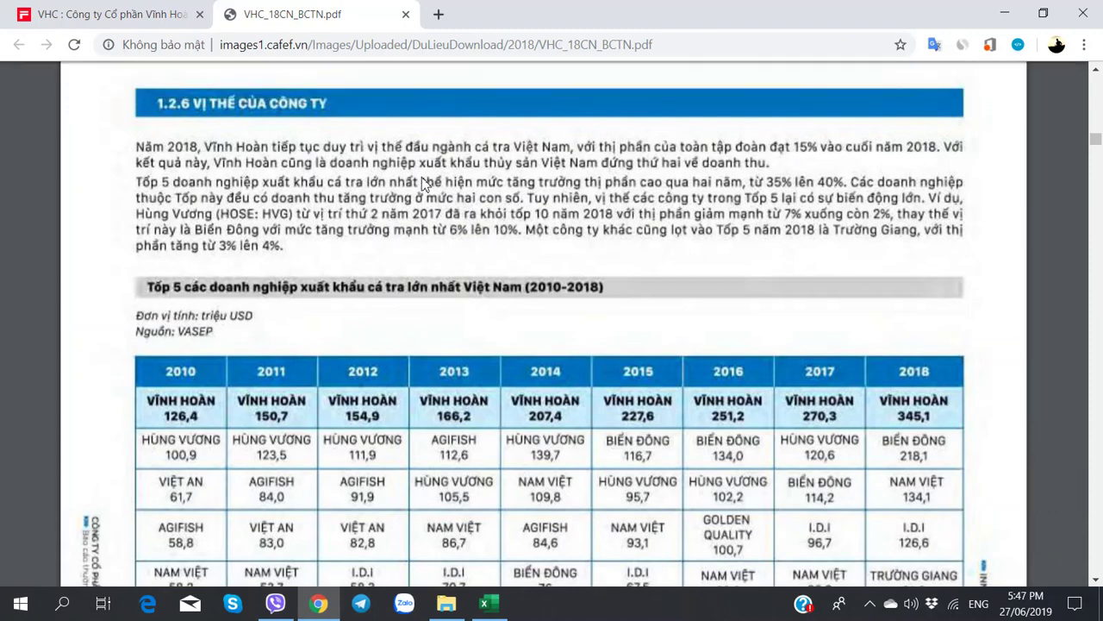
key(alt+Tab)
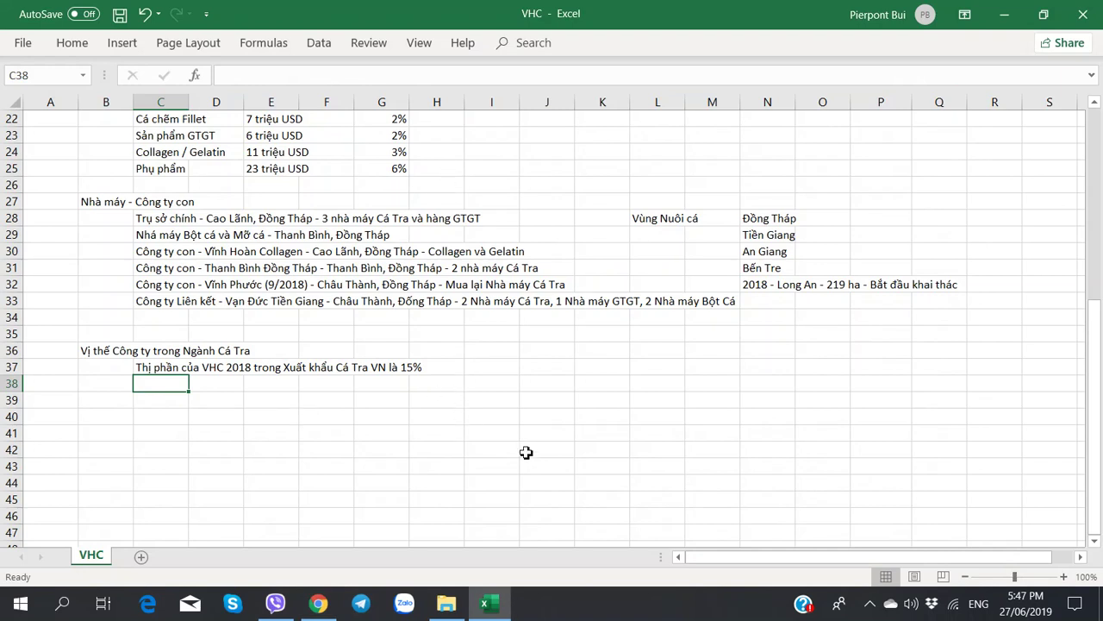
drag(506, 368, 552, 383)
text(Số 1)
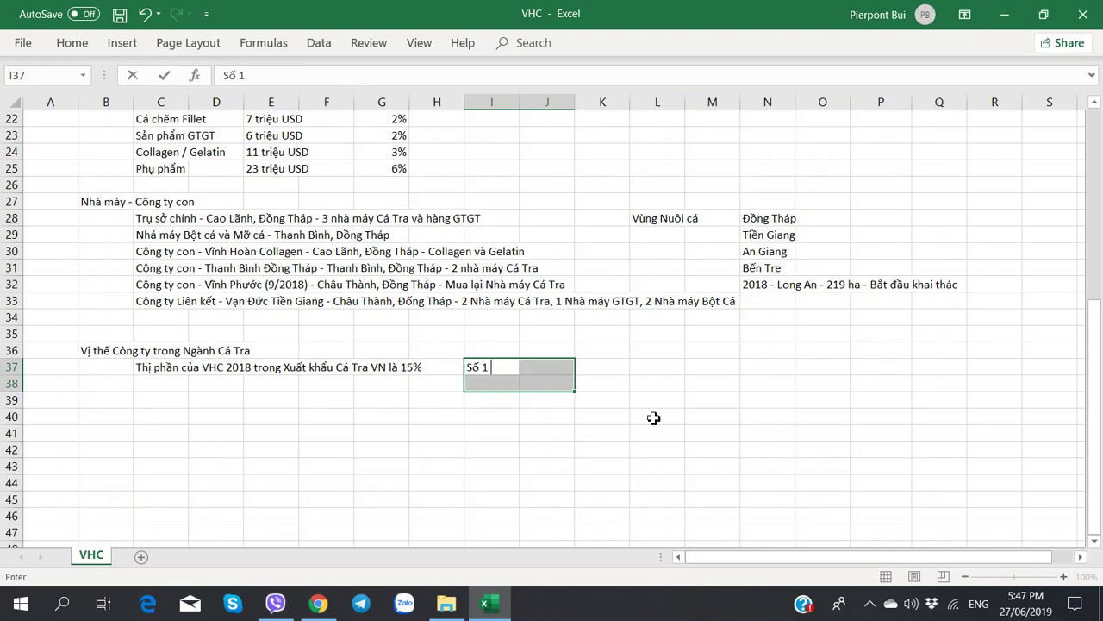
text( - Ngành)
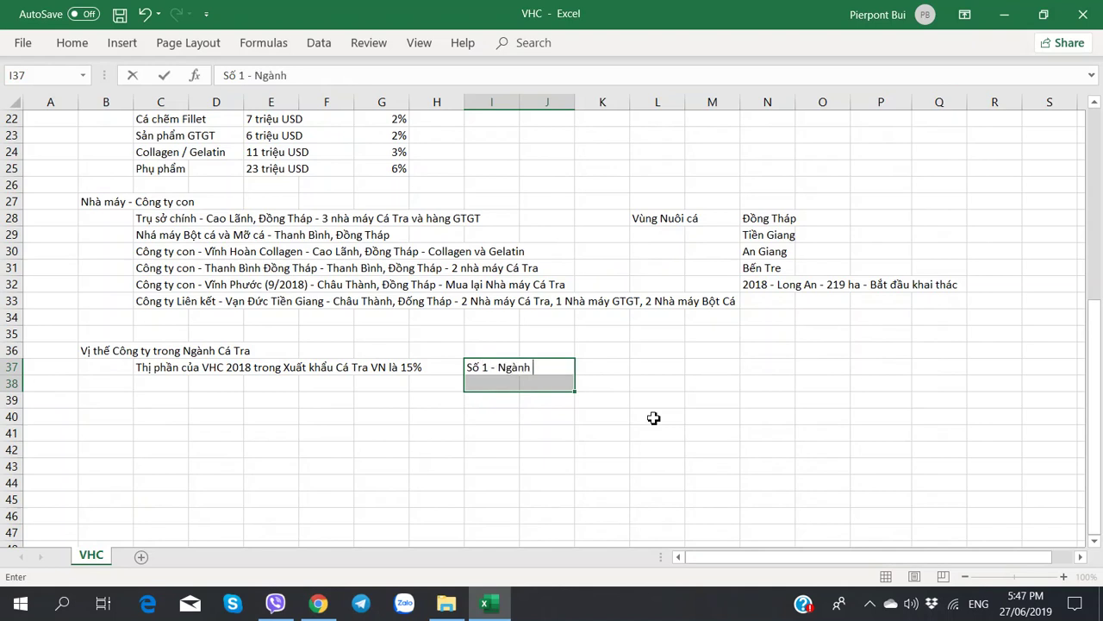
text( cá)
key(Down)
Step: Enter "Số 2 - Thủy sản" in K37 beside the industry ranking note
key(Right)
key(Right)
key(Right)
key(Up)
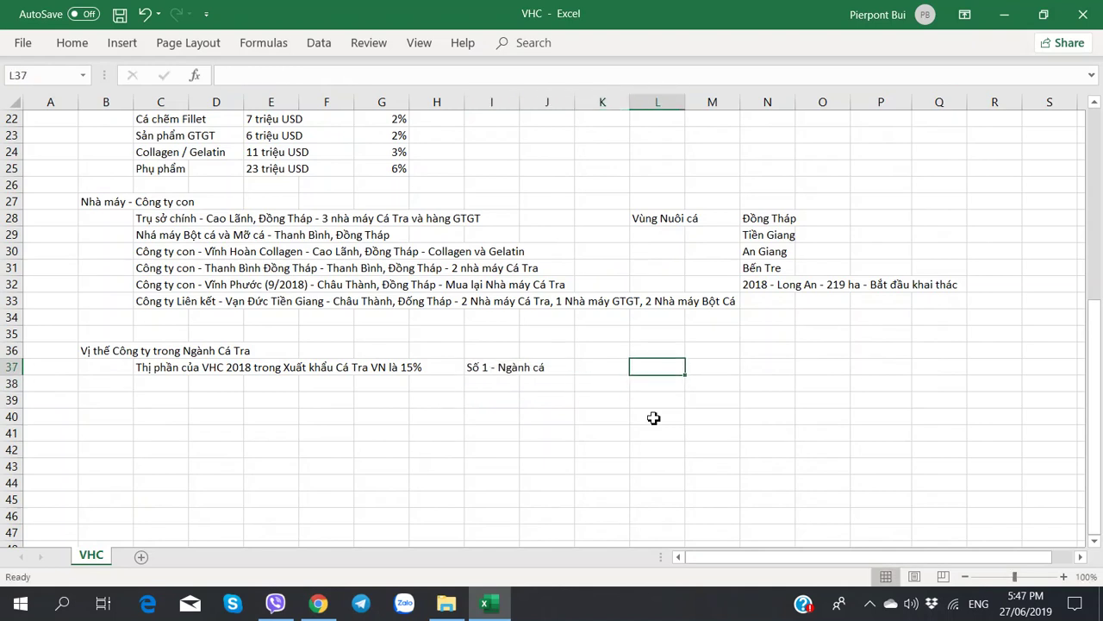
key(Left)
text(So)
text( 2 -)
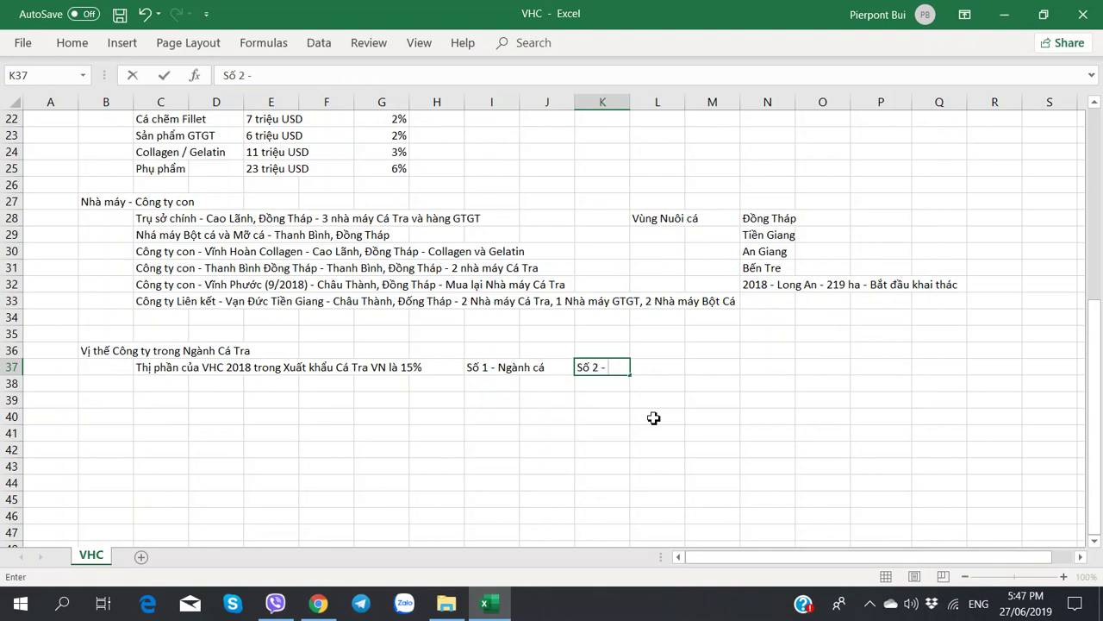
text( Thủy sản)
key(Return)
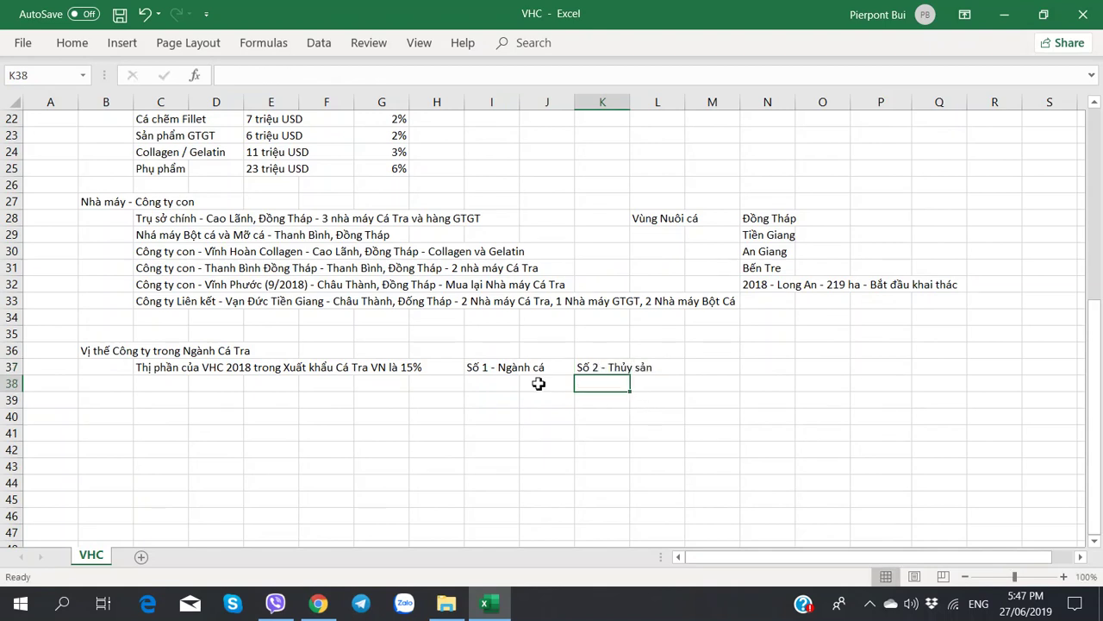
Step: Switch to CafeF, look up the MPC (Minh Phú) company page, and examine its financial results by year
click(181, 389)
key(alt+Tab)
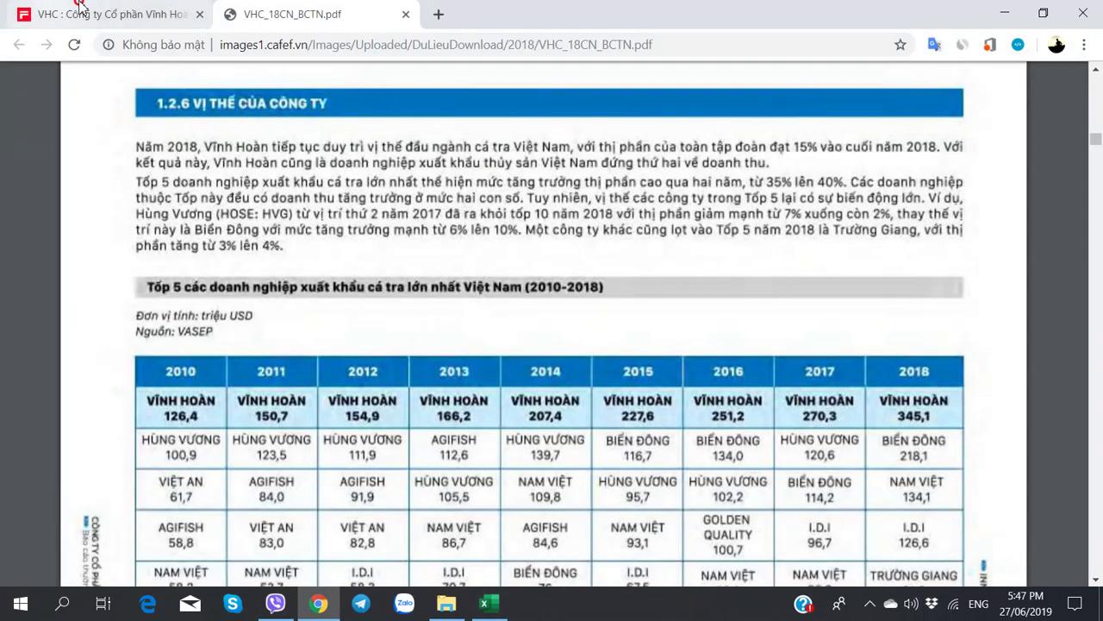
key(ctrl+shift+Tab)
scroll(703, 134, up, 5)
scroll(702, 134, up, 5)
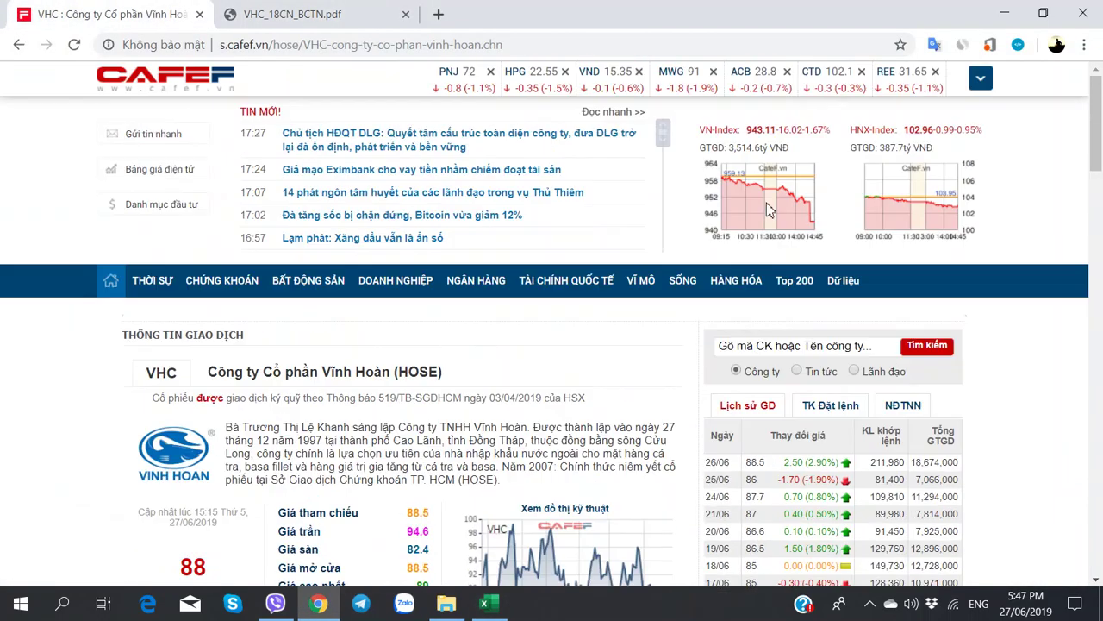
click(747, 349)
text(MPC)
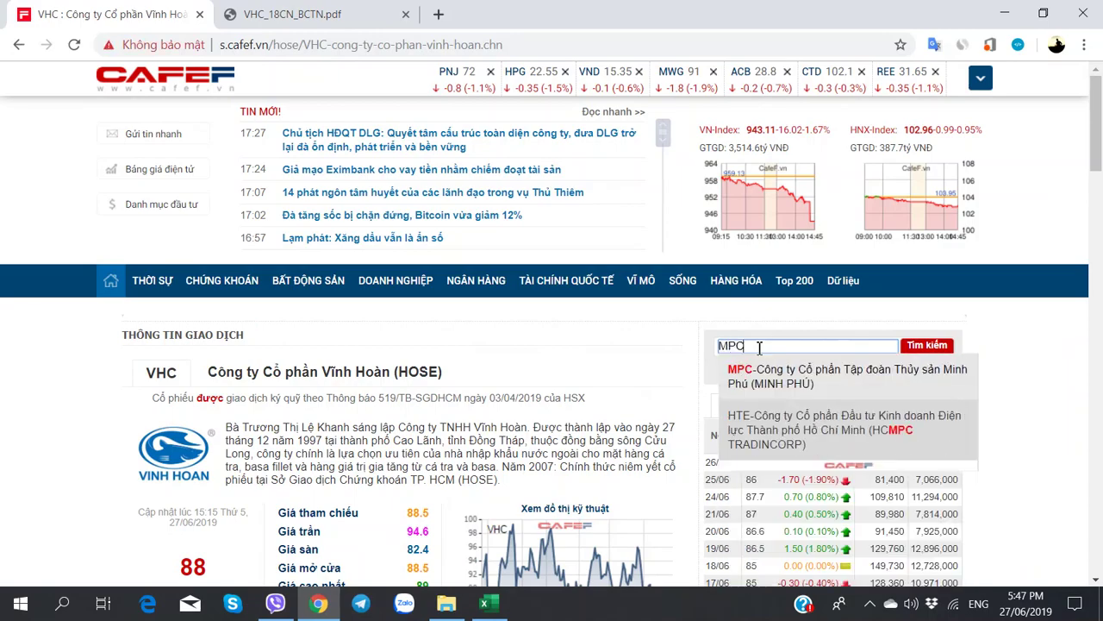
key(Down)
key(Return)
scroll(694, 347, down, 10)
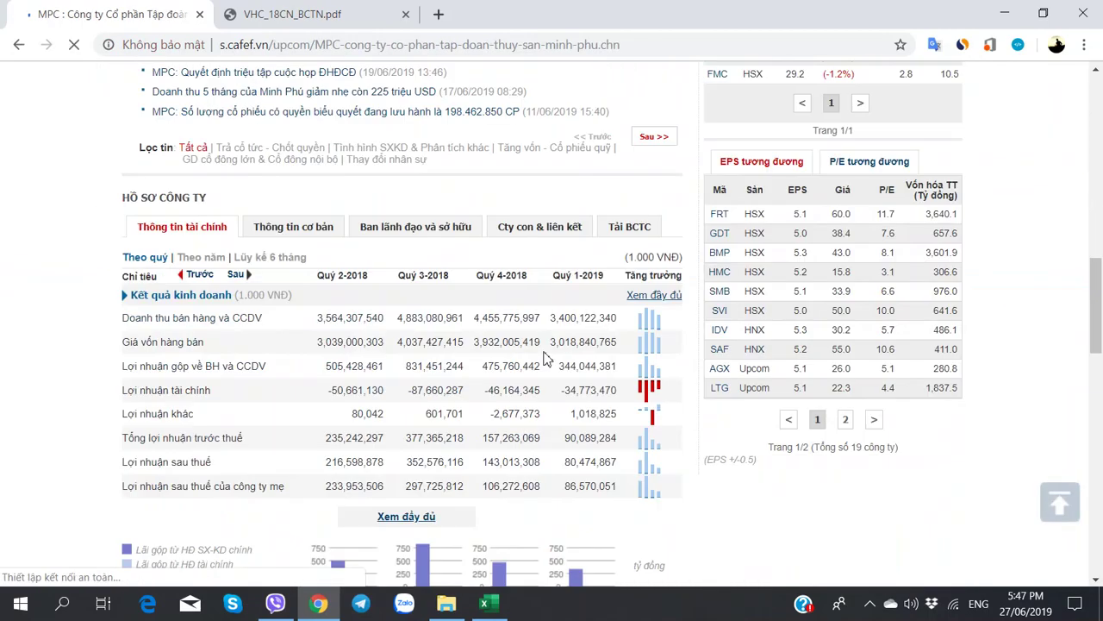
click(204, 257)
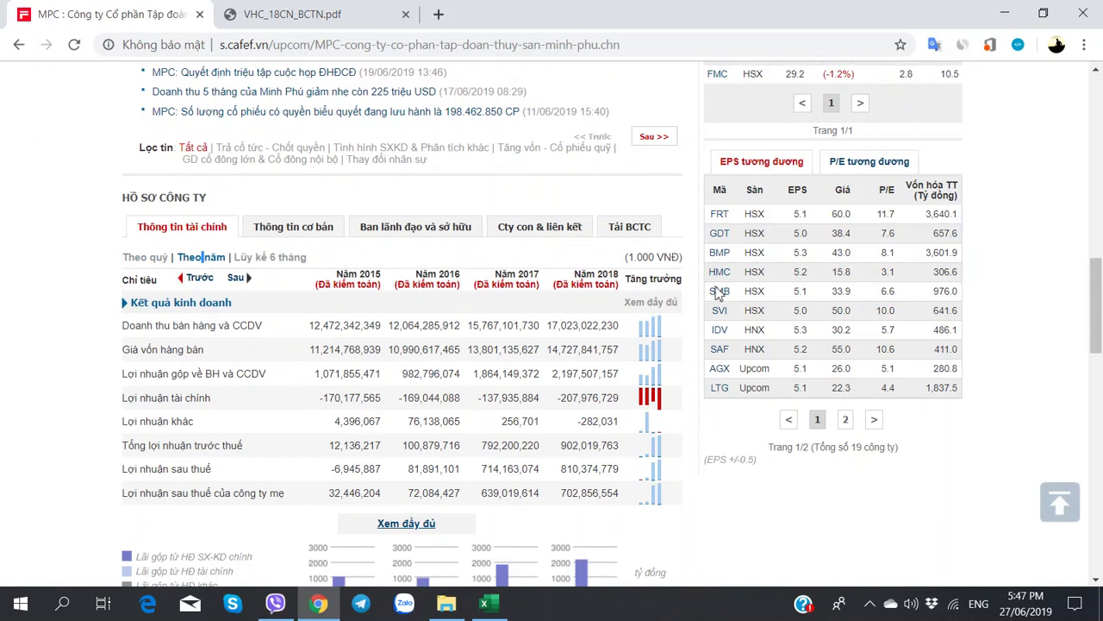
Step: Return to the VHC page on CafeF, show its financial results by year, and go back to the workbook
click(19, 44)
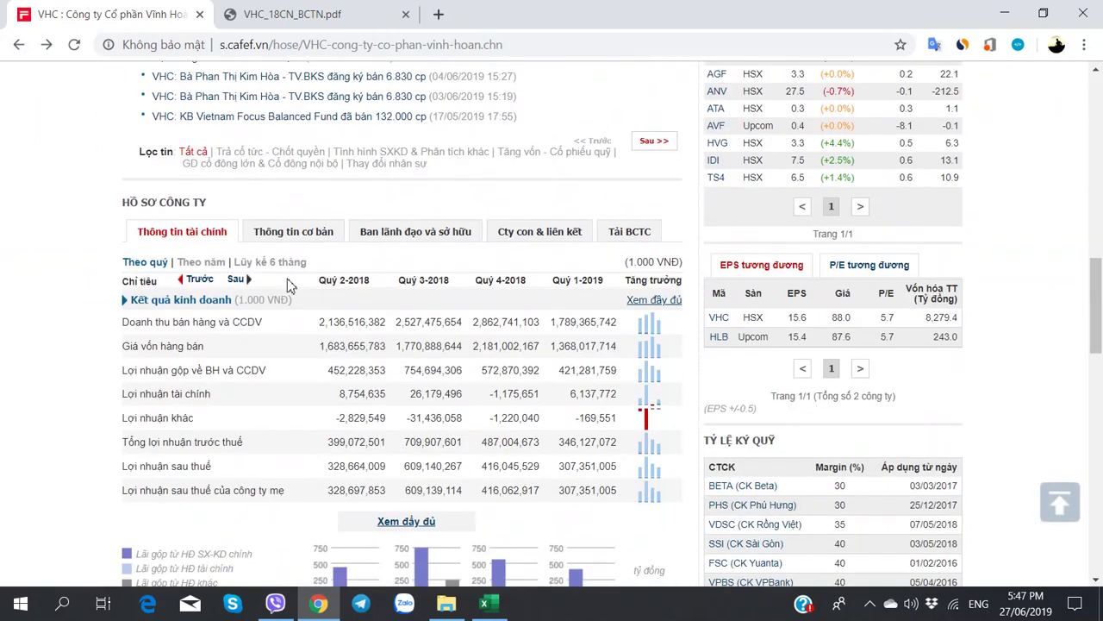
click(200, 259)
key(alt+Tab)
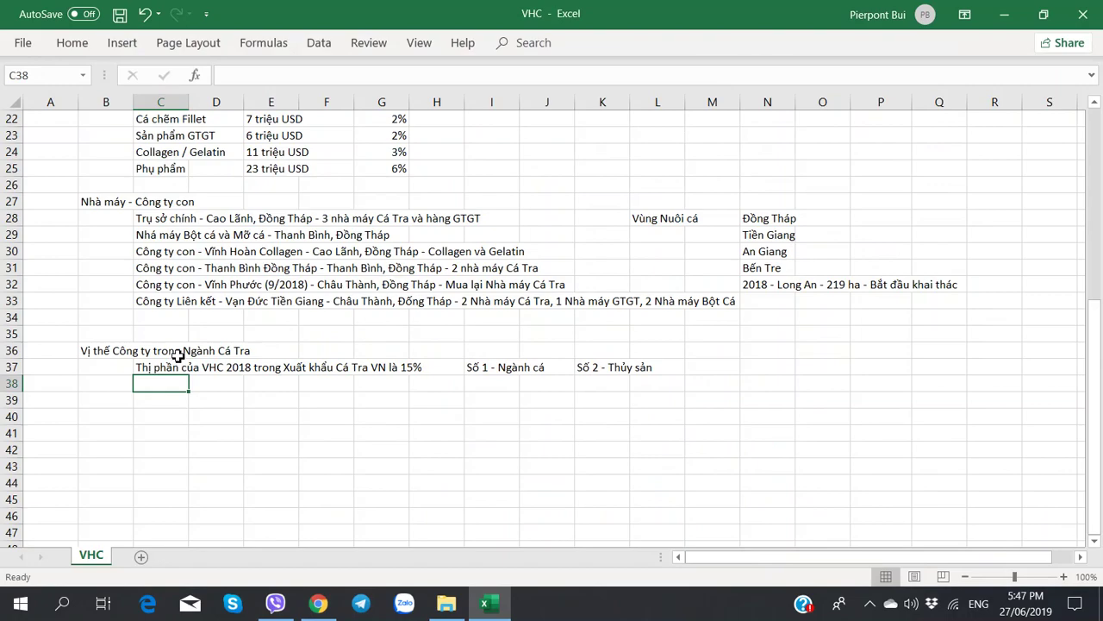
Step: Glance at the company position section of the report and enter the rating "Tốt" in M37 of the workbook
key(alt+Tab)
click(293, 14)
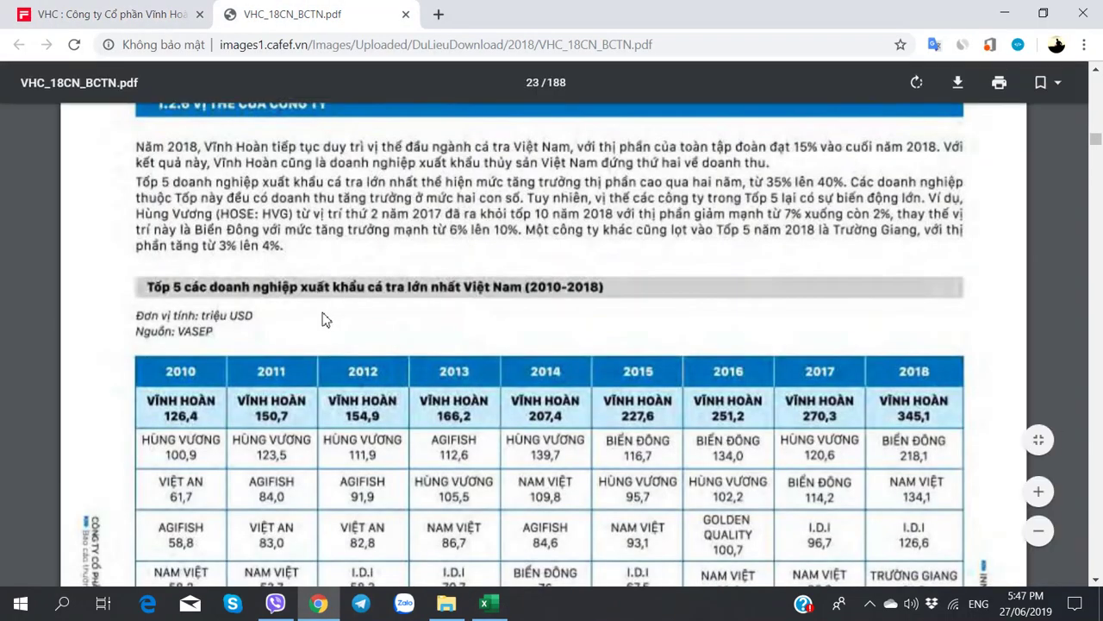
key(alt+Tab)
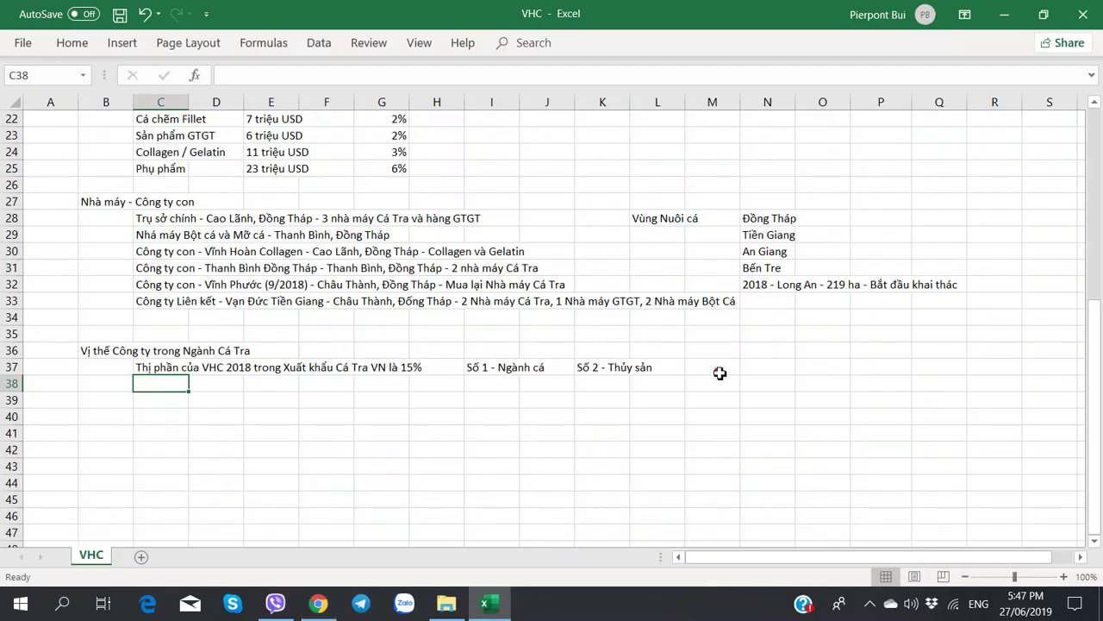
click(720, 372)
text(Tốp)
key(Return)
Step: Compare the report's company position section with VHC's yearly results on CafeF and the export breakdown in the workbook
key(alt+Tab)
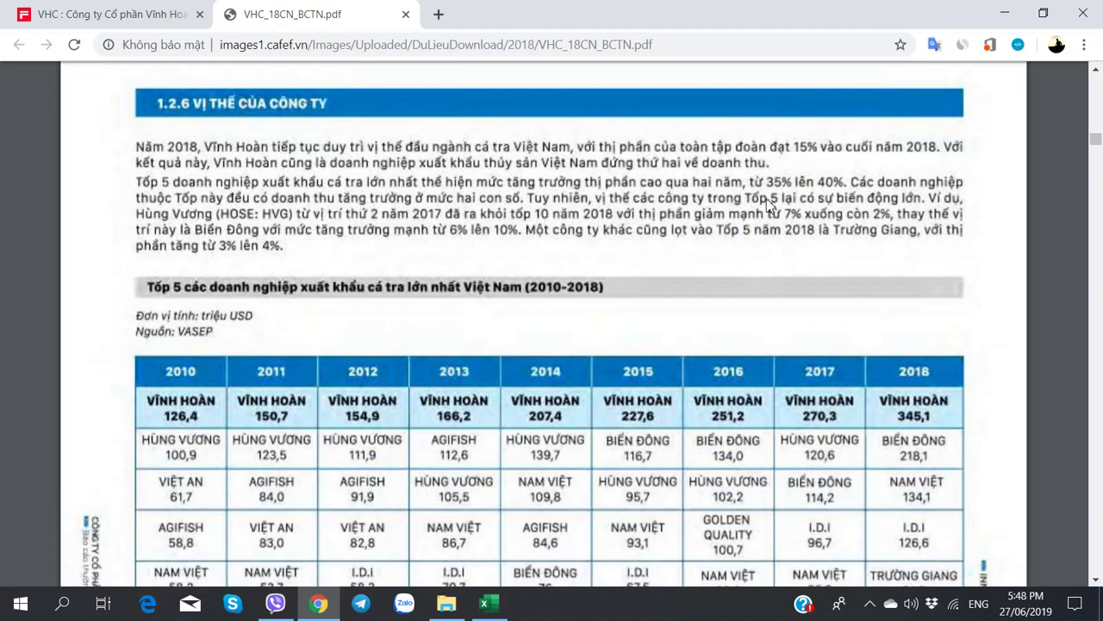
click(112, 13)
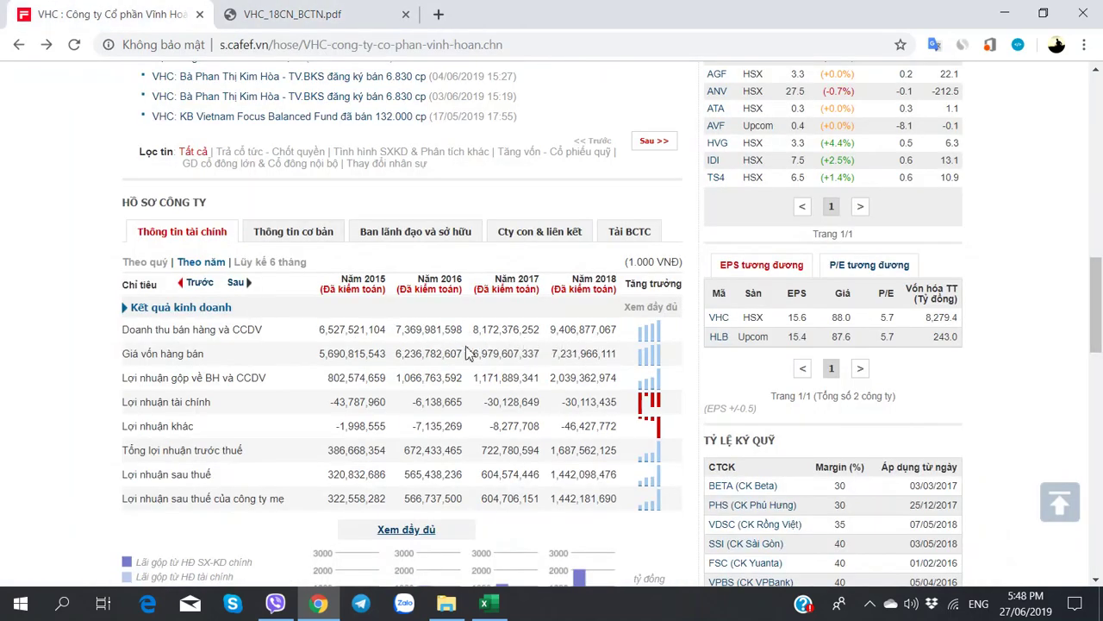
key(ctrl+Tab)
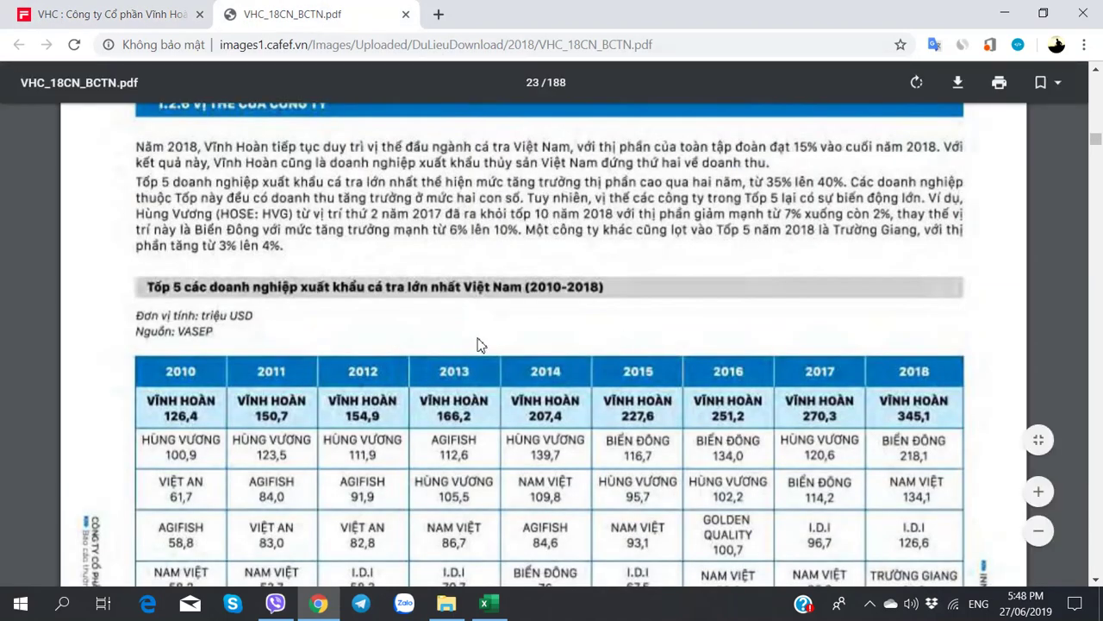
click(488, 603)
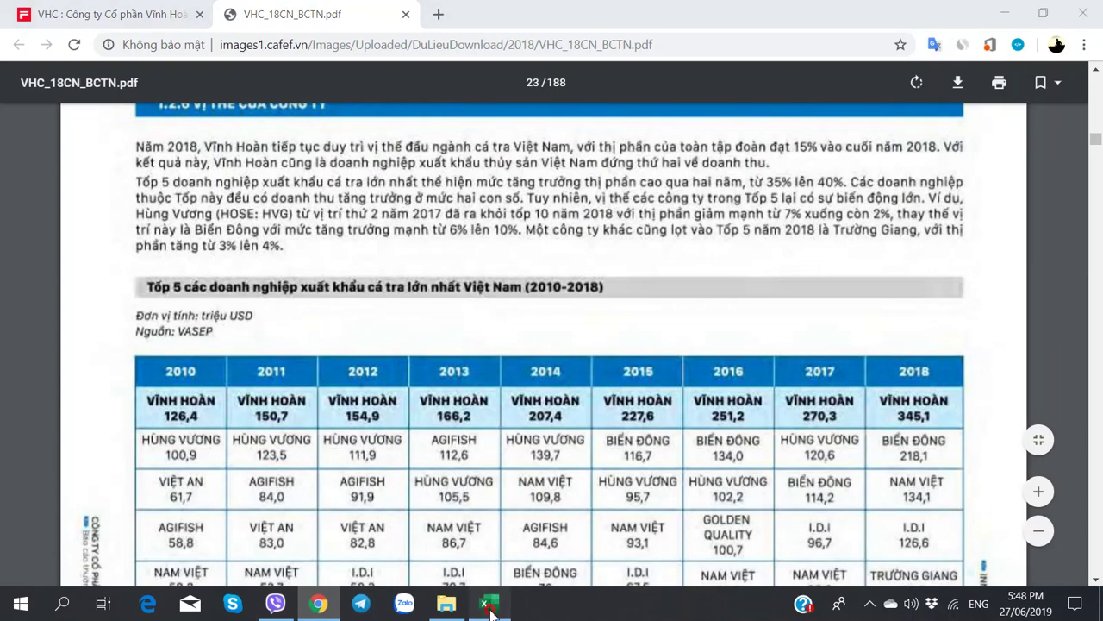
scroll(368, 273, up, 2)
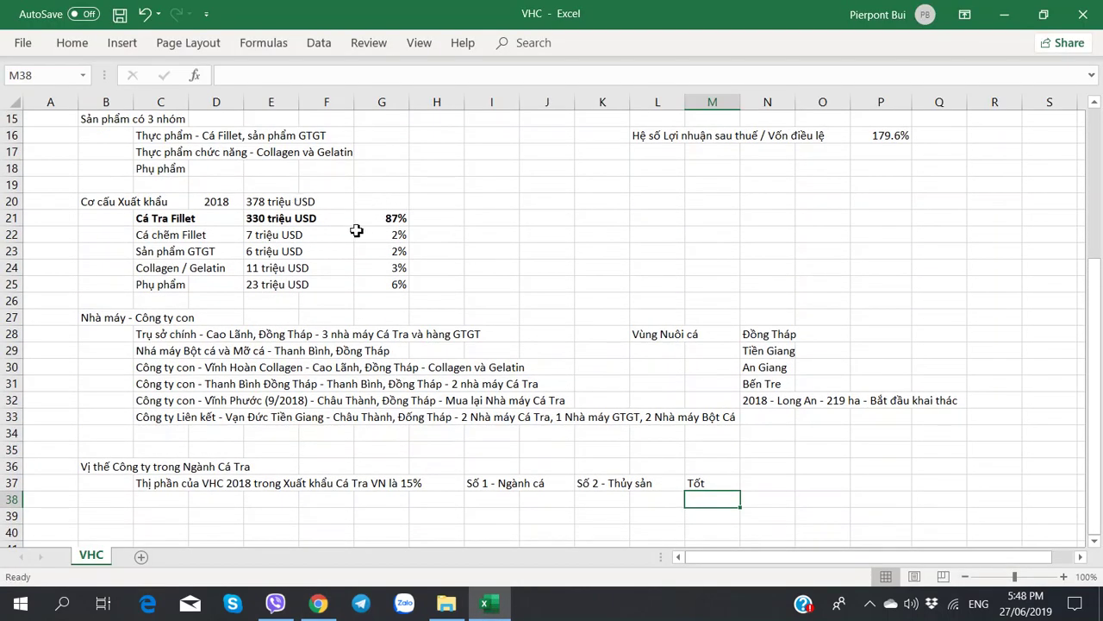
Step: Switch to the annual report and examine the table of Vietnam's top 5 pangasius exporters for 2010-2018, including the industry totals
key(alt+Tab)
scroll(617, 359, down, 1)
scroll(638, 328, up, 1)
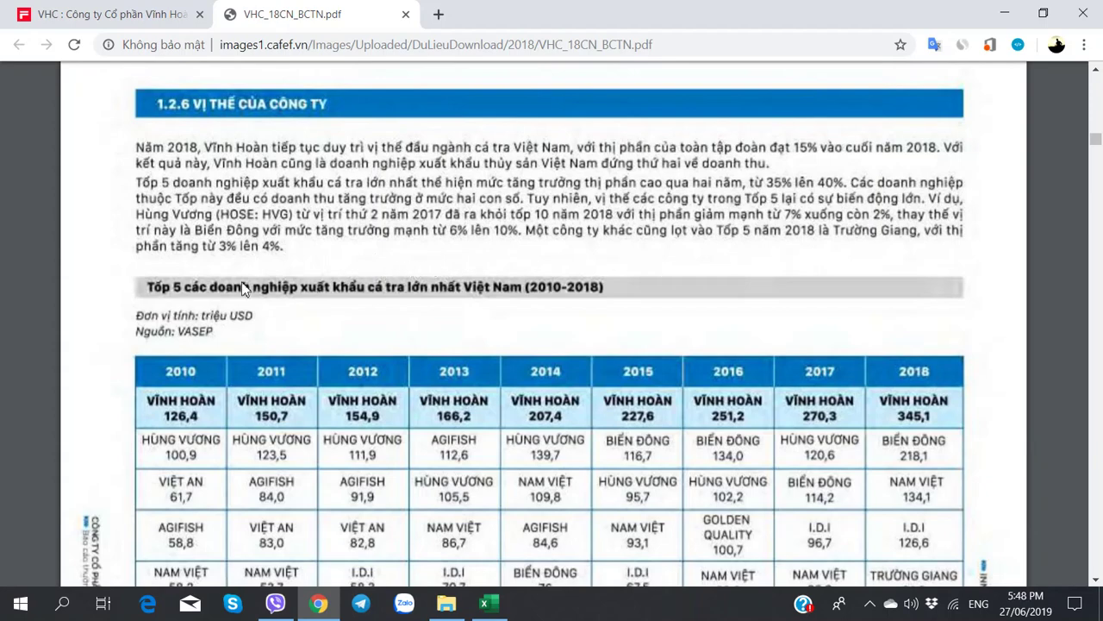
scroll(360, 289, down, 3)
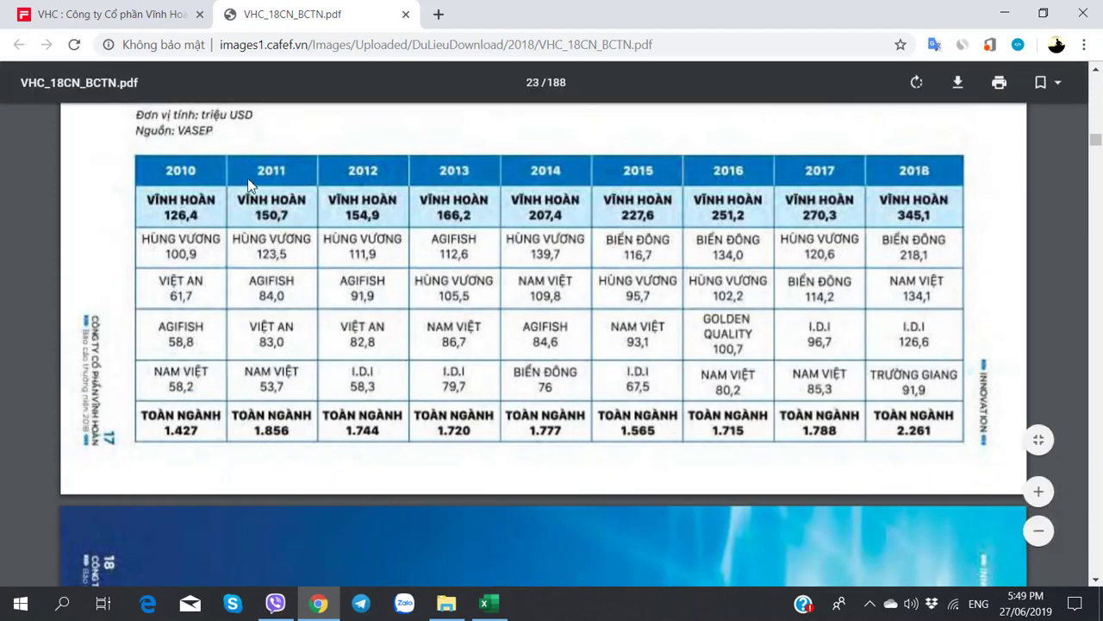
scroll(248, 194, up, 3)
scroll(234, 207, down, 2)
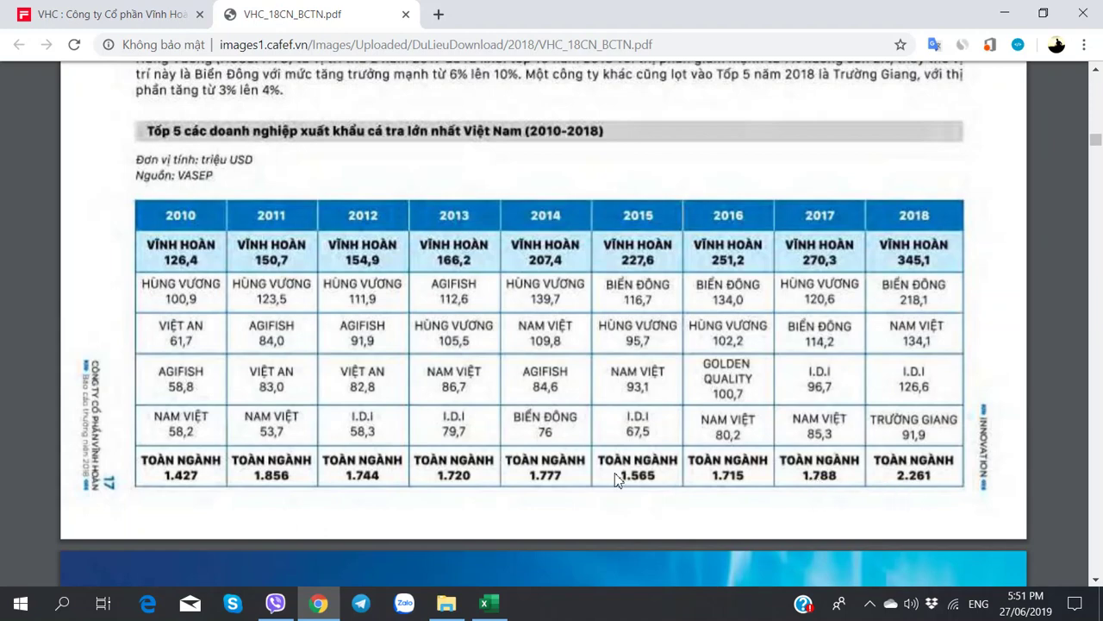
scroll(618, 480, down, 8)
scroll(522, 374, up, 7)
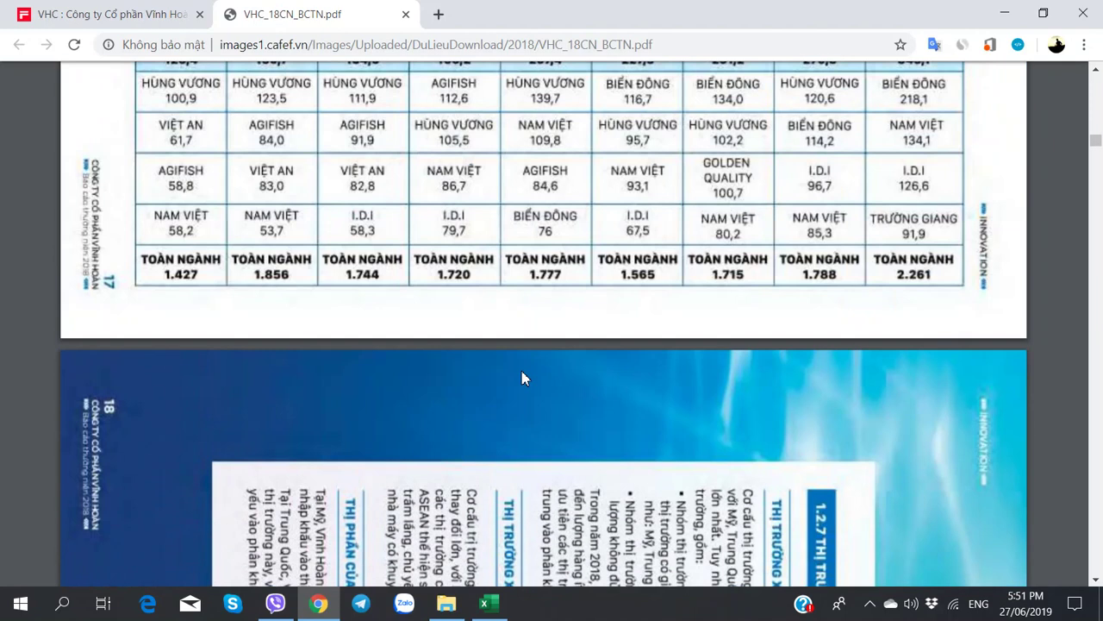
Step: Rotate the report counterclockwise to read section 1.2.7 on export markets
scroll(463, 323, down, 4)
right_click(462, 321)
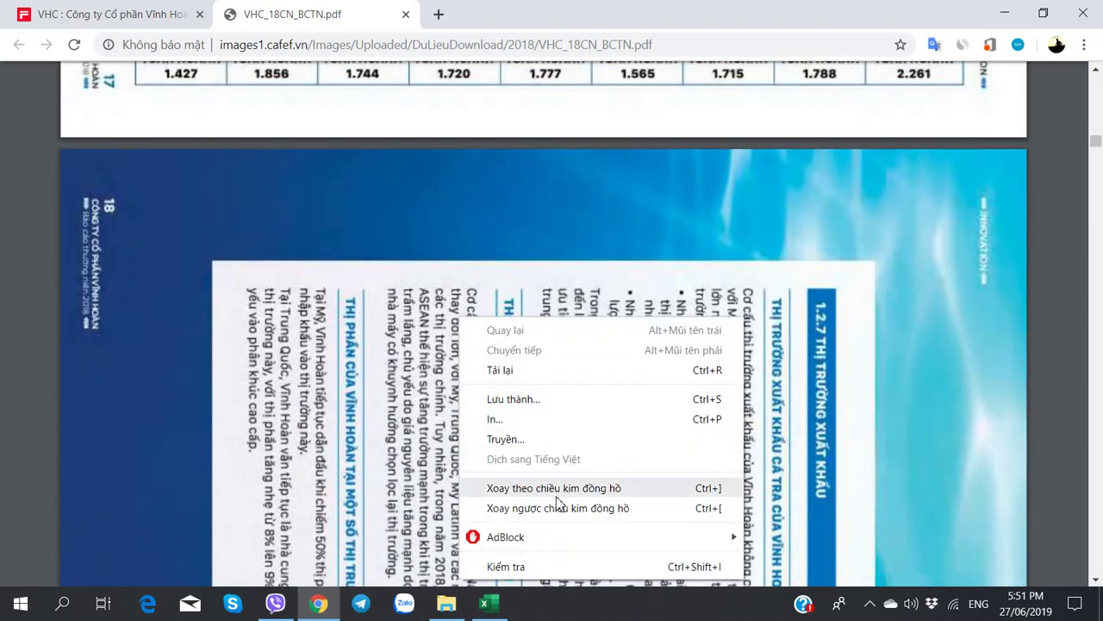
click(543, 504)
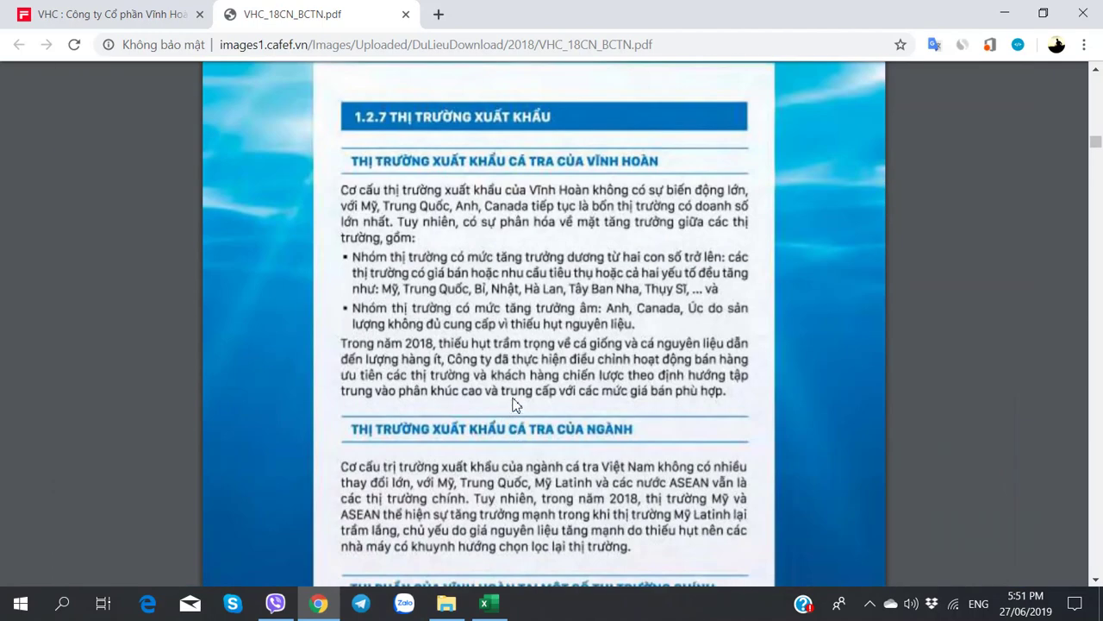
Step: Back in the workbook, begin the note in C38 with "Tổng Kim Ngạch Cá Tra đi ngang từ"
click(489, 604)
click(176, 499)
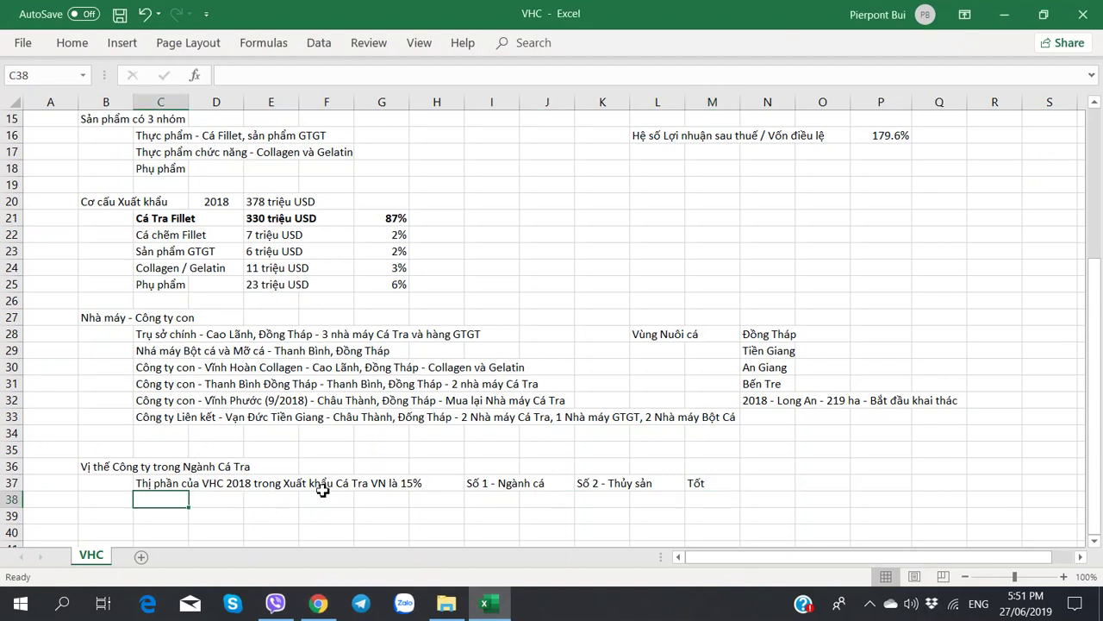
text(Tghi)
key(BackSpace)
key(BackSpace)
key(BackSpace)
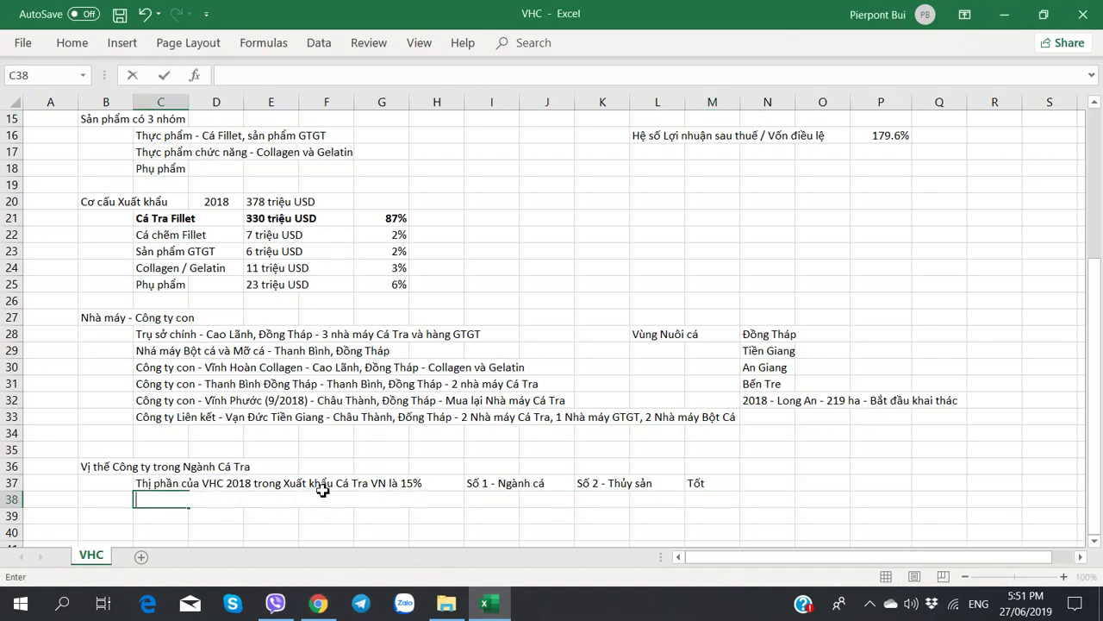
text(Tổng Kim Ngach Cá)
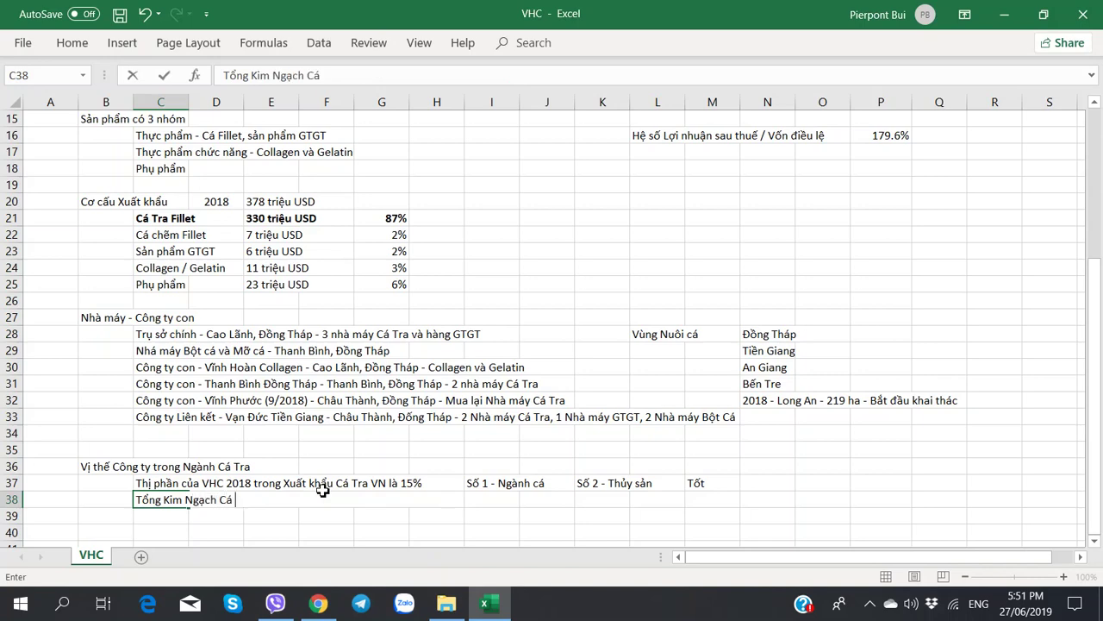
text(ạch Cá Tra ddi ngang từ)
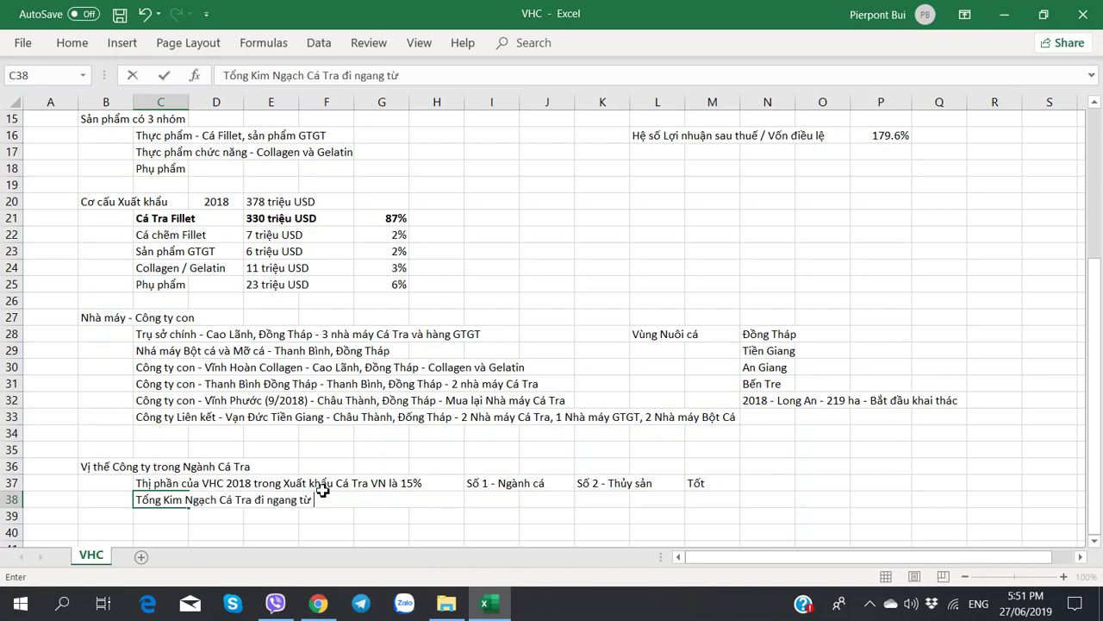
Step: Switch to the report, rotate it clockwise, and check the yearly industry totals in the top 5 exporters table
key(alt+Tab)
scroll(370, 484, down, 5)
scroll(371, 485, down, 3)
right_click(389, 448)
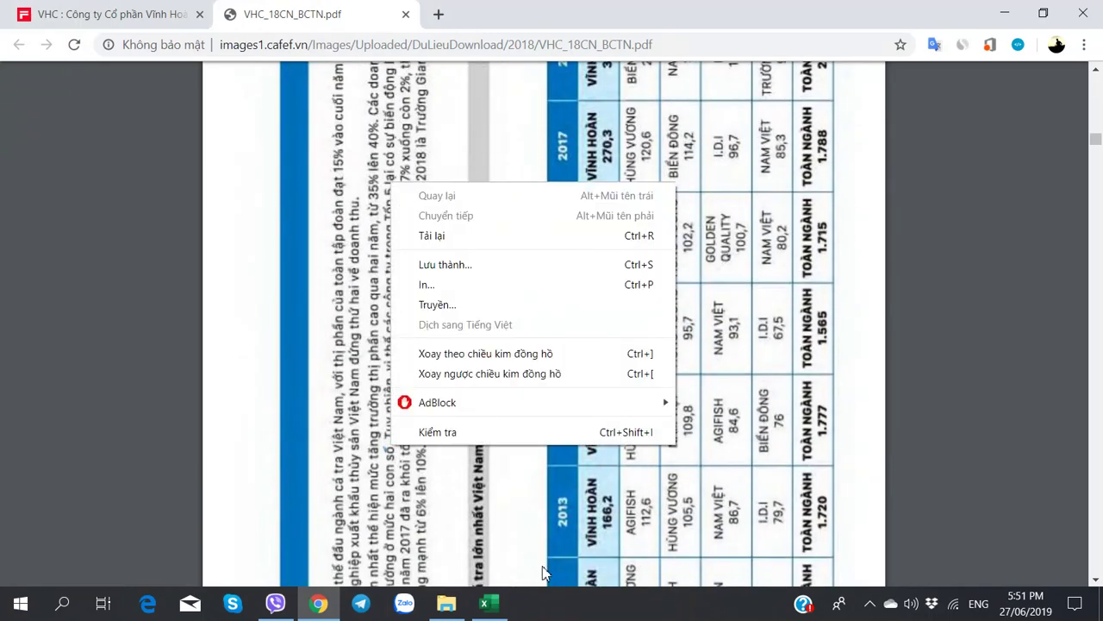
click(591, 365)
scroll(514, 409, down, 2)
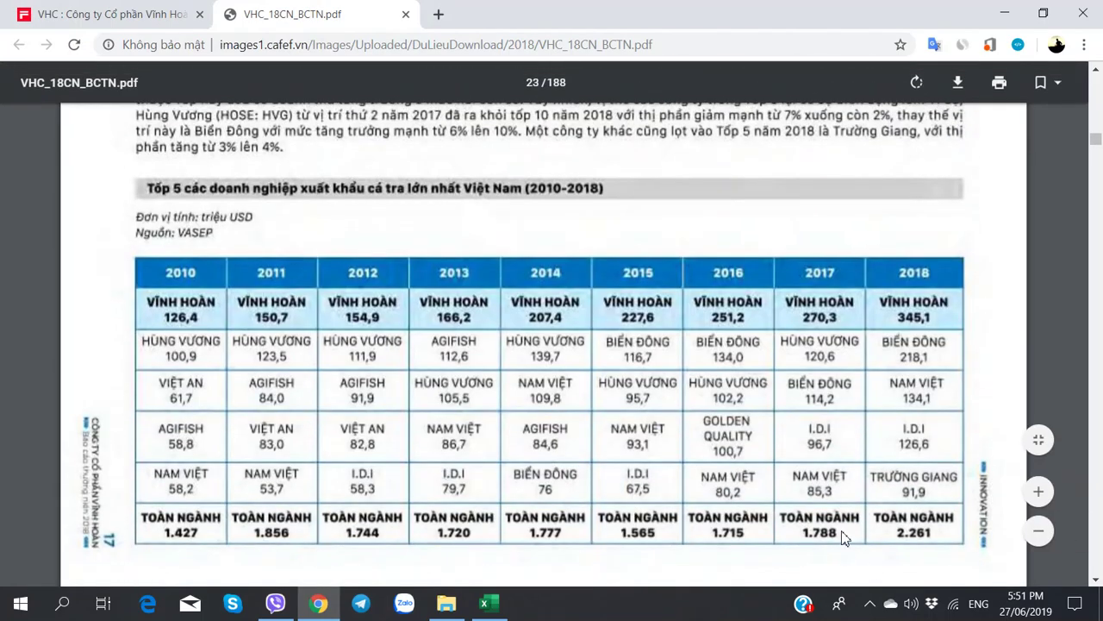
Step: Back in the workbook, continue the C38 note with "2011 đến 2017." after "đi ngang từ"
key(alt+Tab)
text(2018)
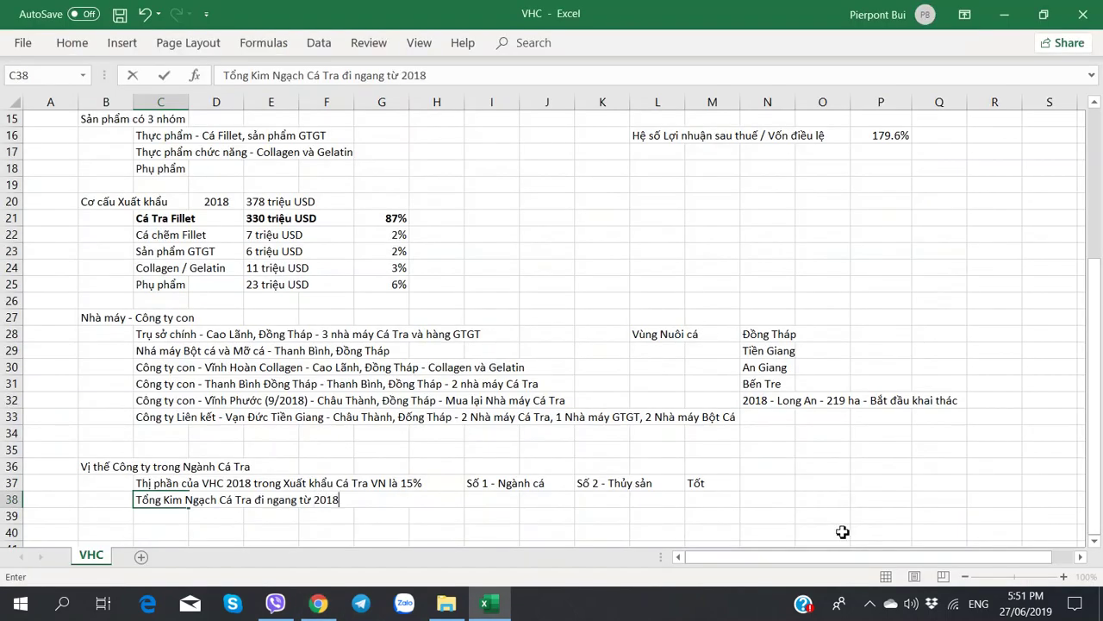
text( đền 201)
text(Na)
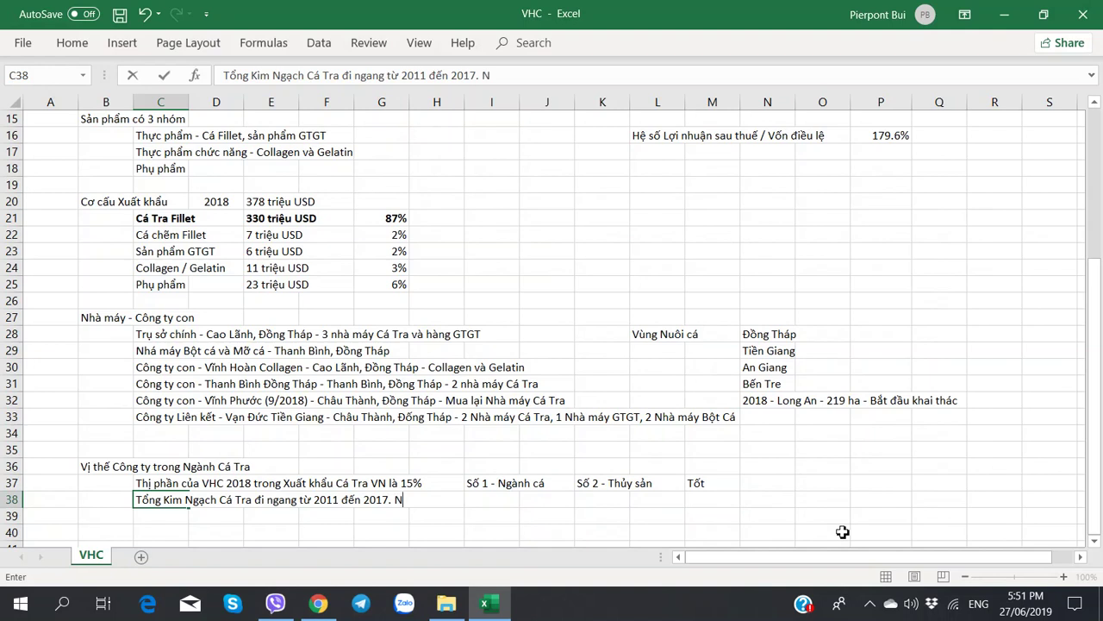
key(BackSpace)
key(BackSpace)
Step: Complete the C38 note with the sentence "Bắt đầu từ 2018 mới vọt lên" and enter it
text(Ba)
text(t đầu từ 2018 )
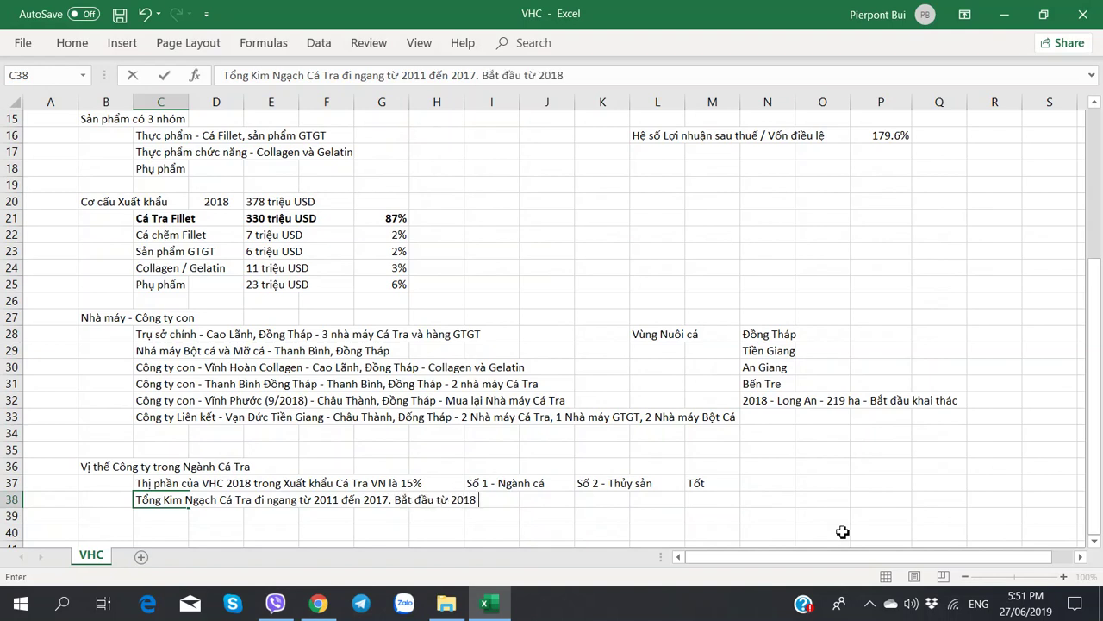
text(d)
key(BackSpace)
text(d)
key(BackSpace)
text(mớ)
text(t vượt)
key(BackSpace)
key(BackSpace)
key(BackSpace)
key(BackSpace)
key(BackSpace)
key(BackSpace)
key(BackSpace)
text(ới vọt le)
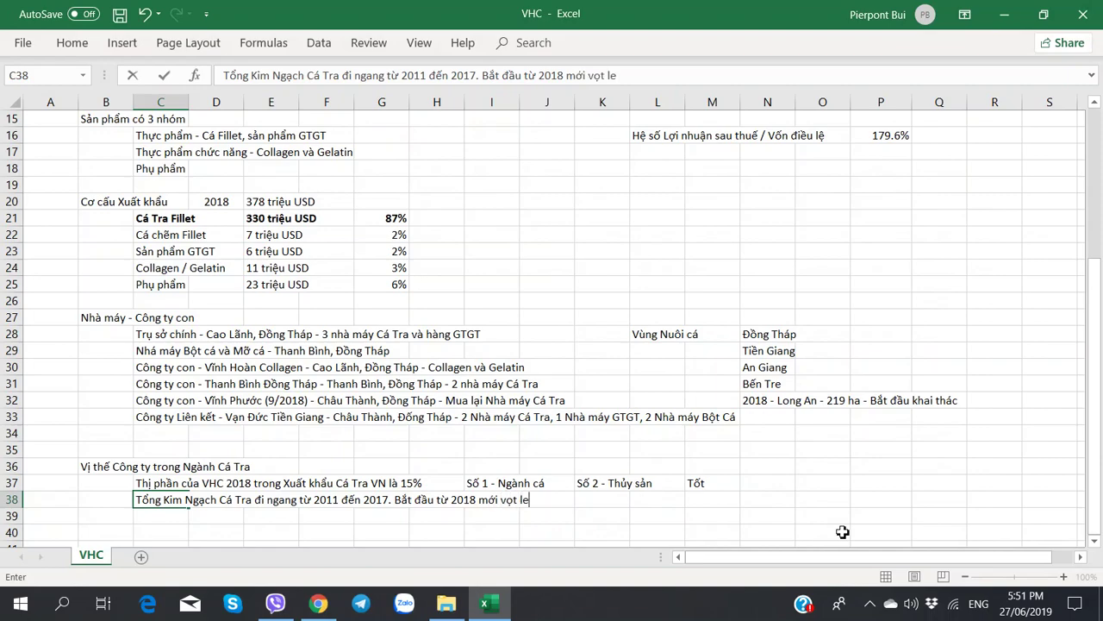
text(ên)
key(Return)
Step: Switch to the annual report, rotate it counterclockwise, and read section 1.2.7 on Vĩnh Hoàn's pangasius export markets
key(alt+Tab)
key(alt+Tab)
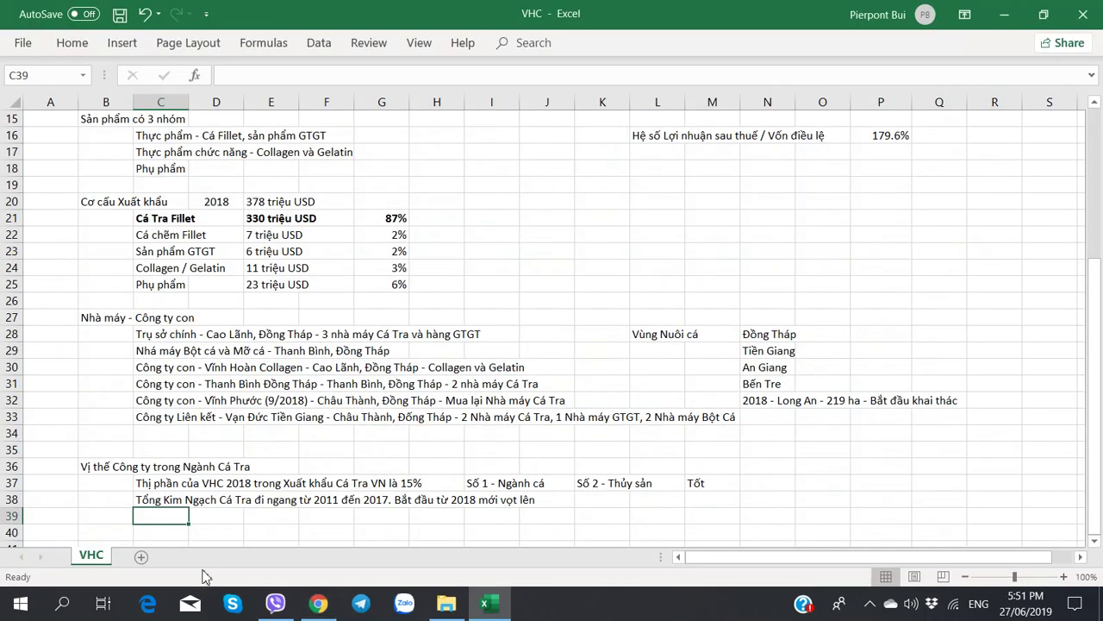
scroll(202, 503, down, 2)
key(alt+Tab)
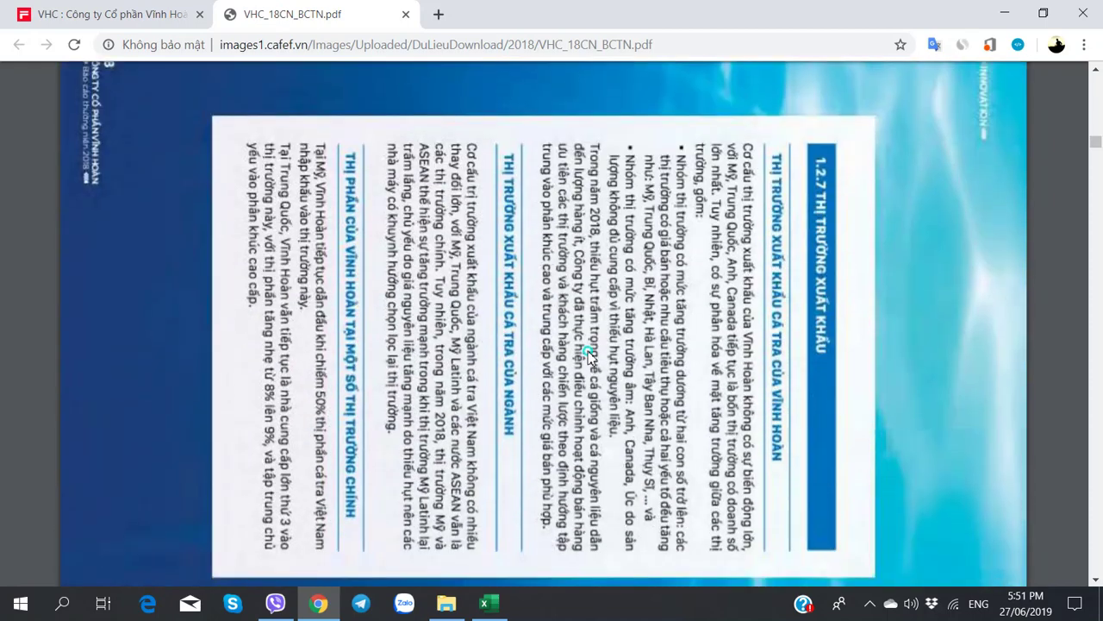
right_click(588, 351)
click(693, 279)
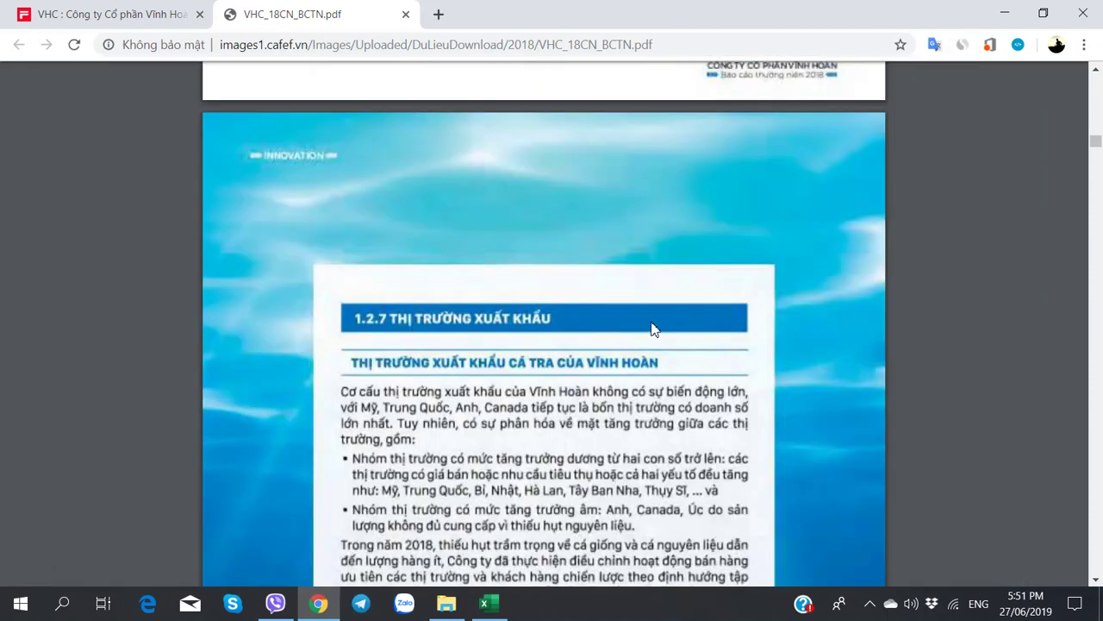
scroll(653, 328, down, 2)
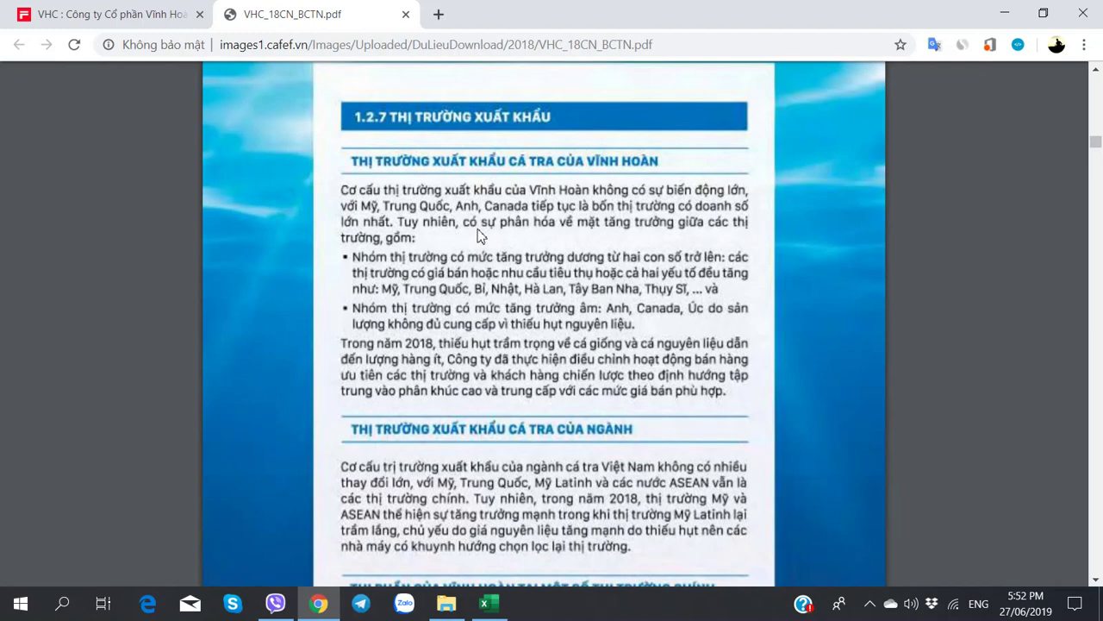
Step: Look over the existing notes in the workbook, recheck Vĩnh Hoàn's main export markets in the report, and return to the workbook
key(alt+Tab)
scroll(360, 268, up, 2)
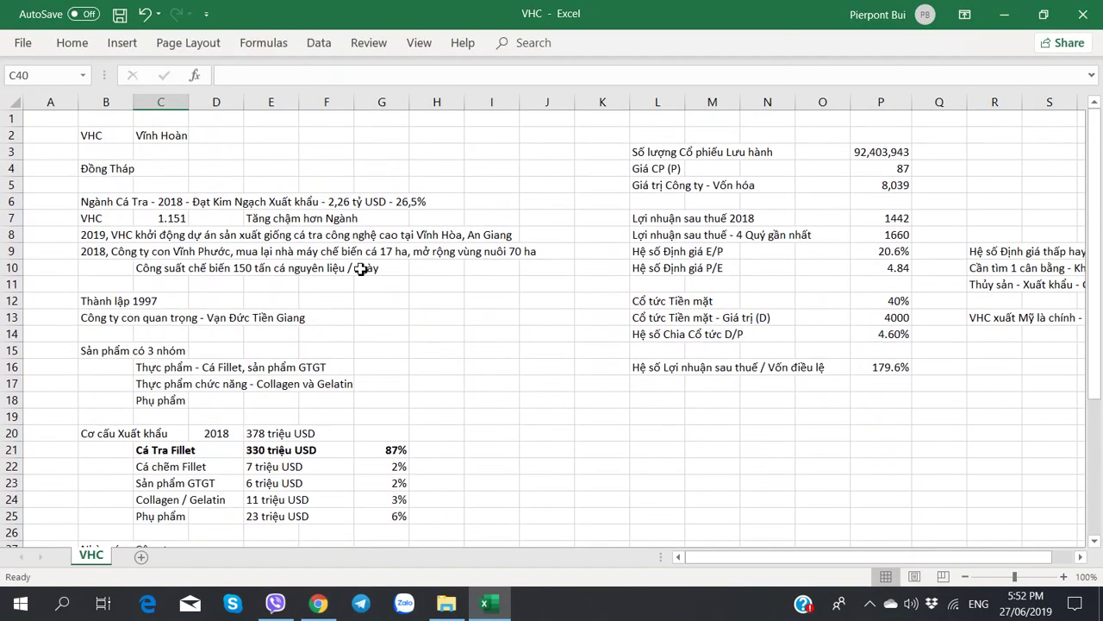
scroll(360, 268, down, 9)
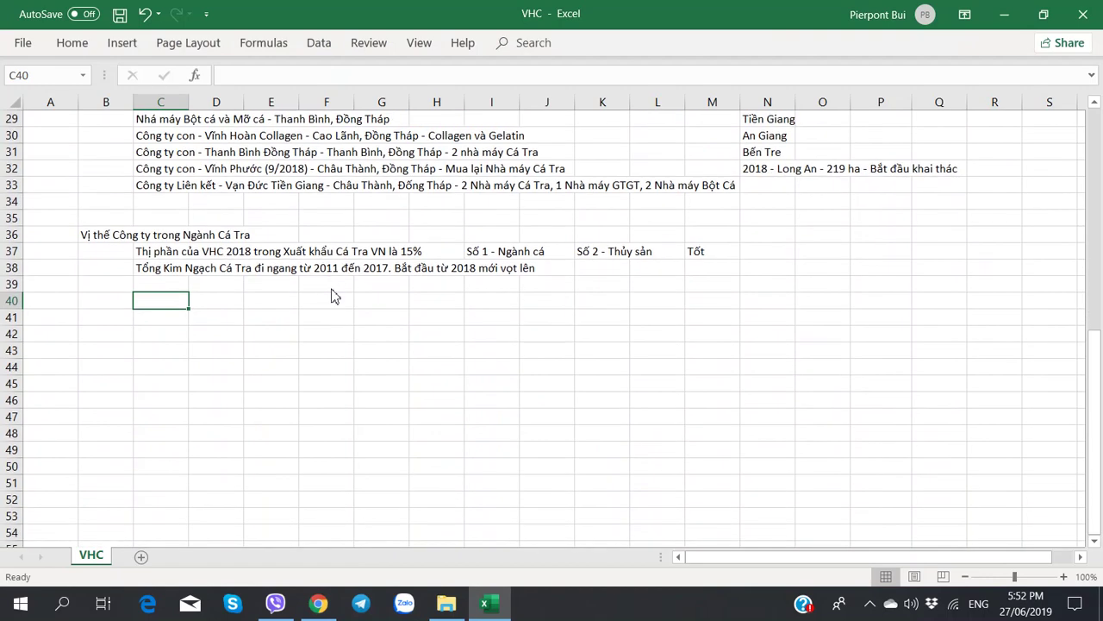
key(alt+Tab)
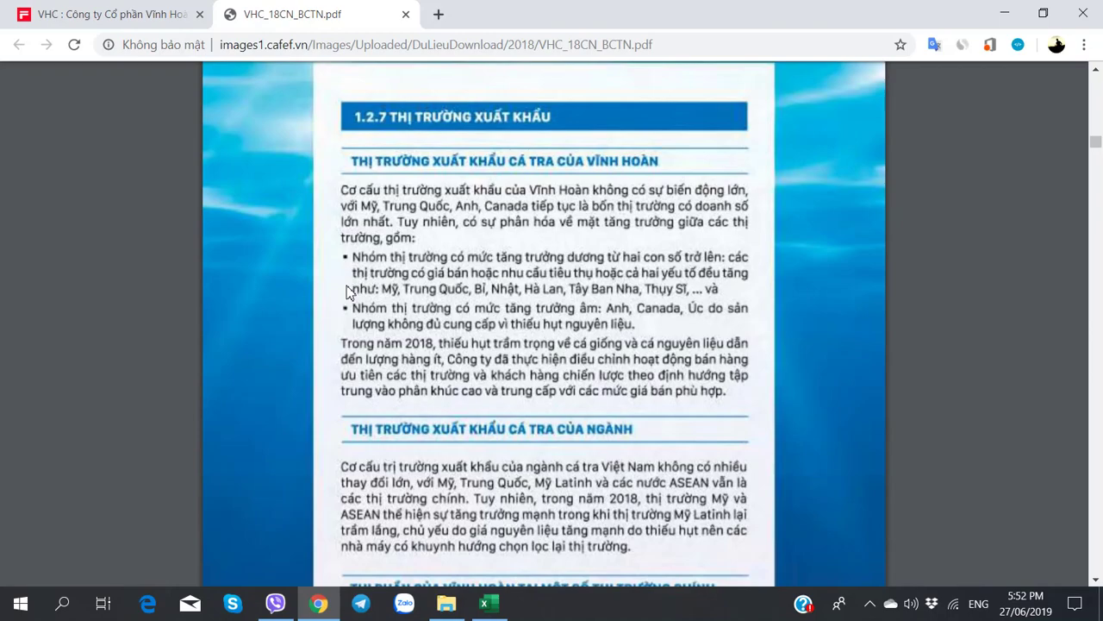
key(alt+Tab)
text(Mỹ)
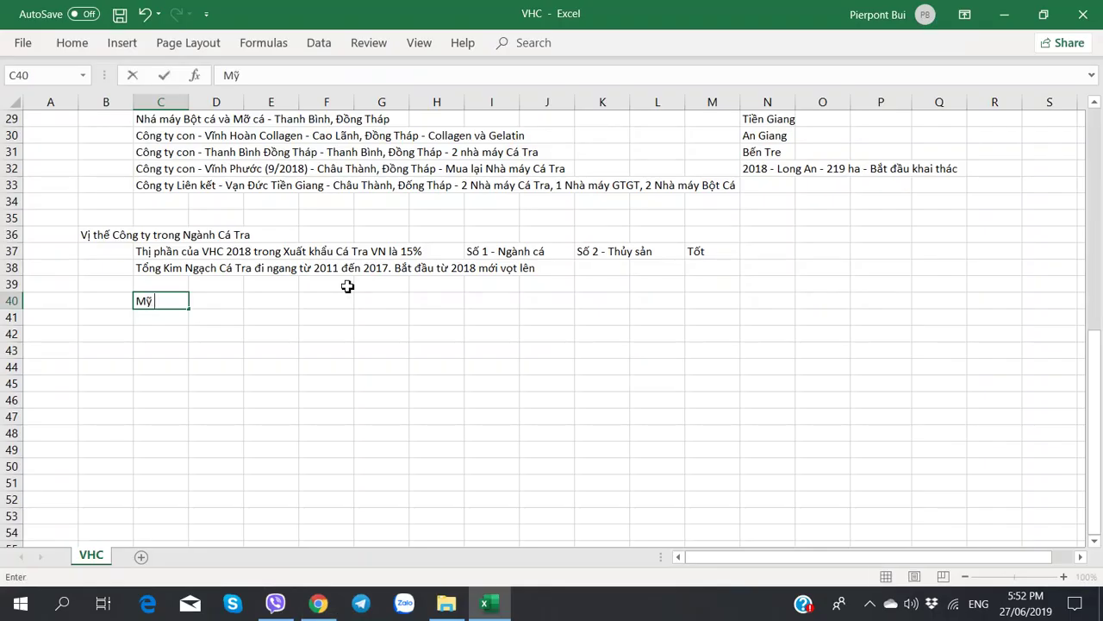
key(BackSpace)
key(BackSpace)
Step: Begin the market note in B40 with "Thị trường:", checking the report for Vĩnh Hoàn's largest export markets
key(Left)
text(T)
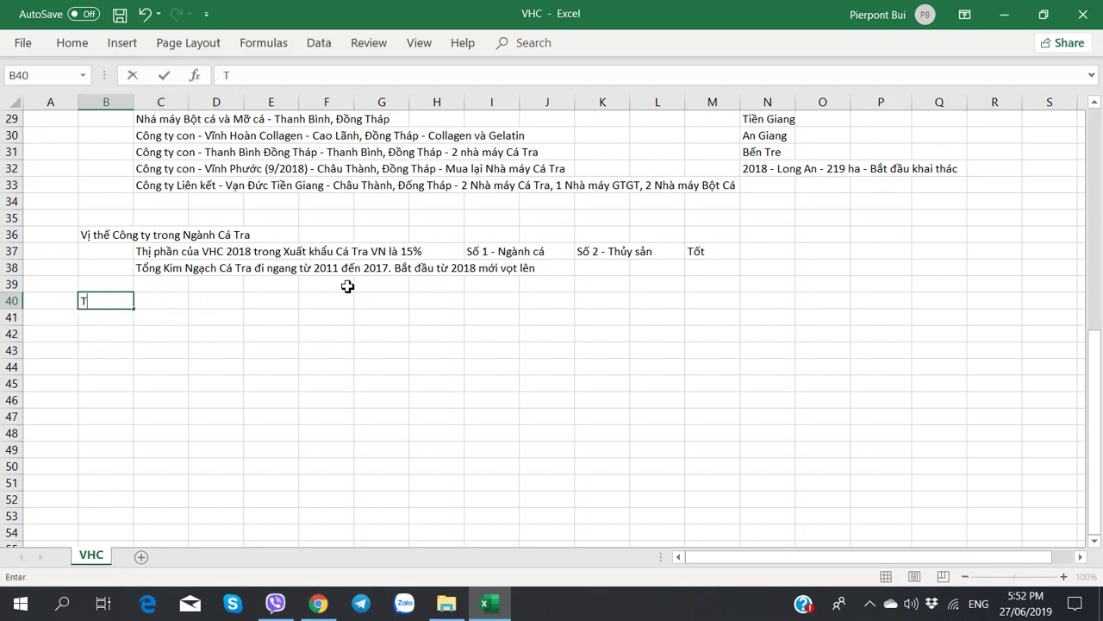
text(hị trường)
key(alt+Tab)
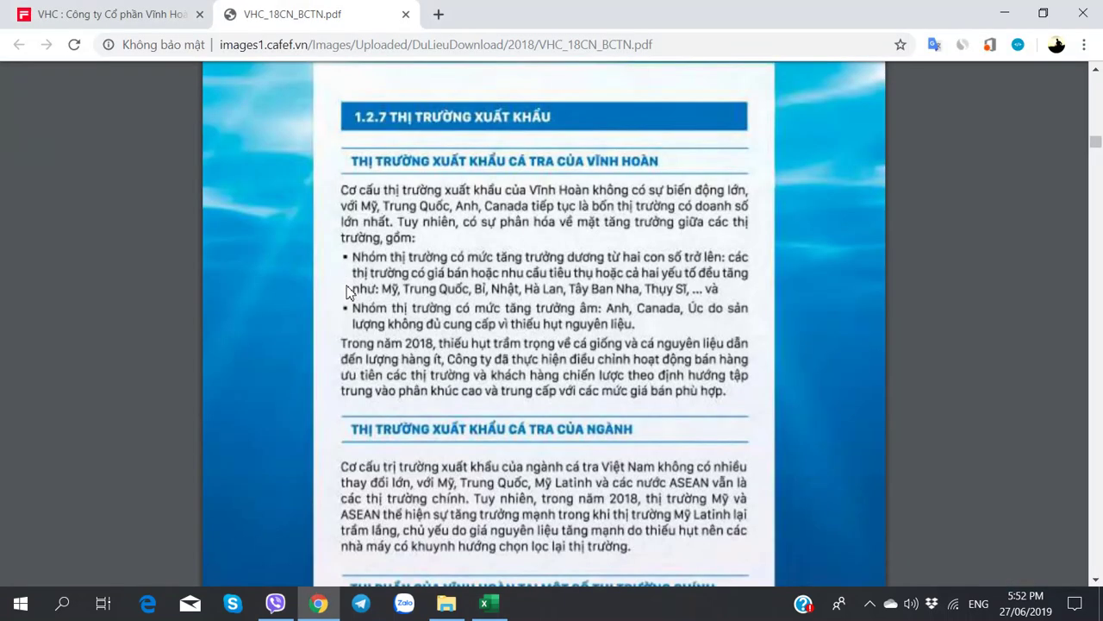
key(alt+Tab)
text(:)
key(alt+Tab)
key(alt+Tab)
key(alt+Tab)
key(alt+Tab)
Step: Add "Mỹ, Trung Quốc," to the market list in B40
text(My, Trung Quốc,)
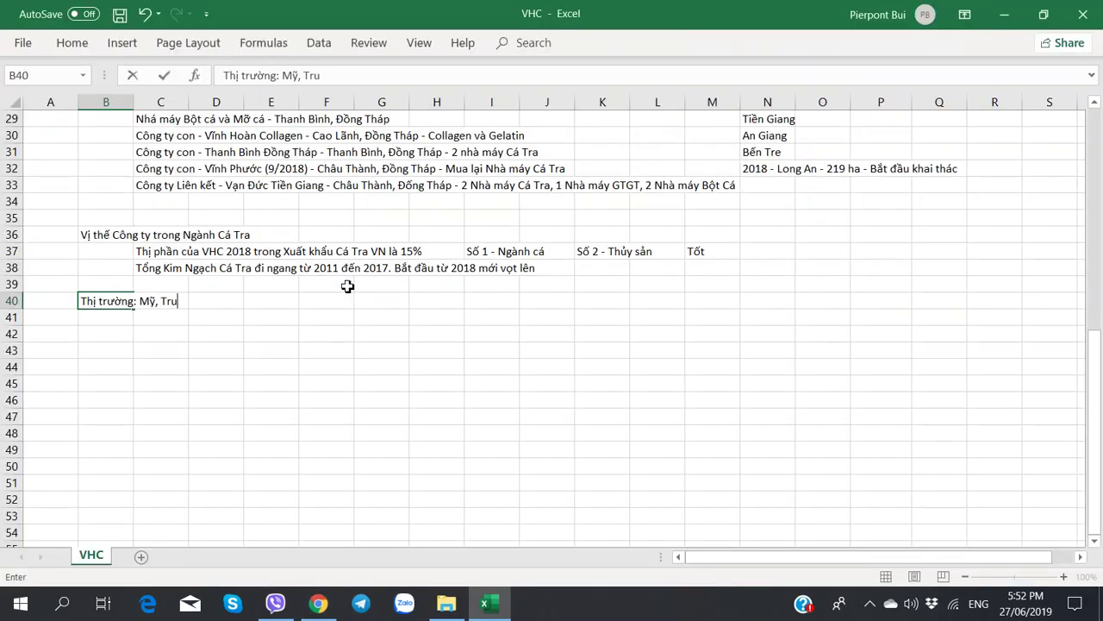
key(alt+Tab)
key(alt+Tab)
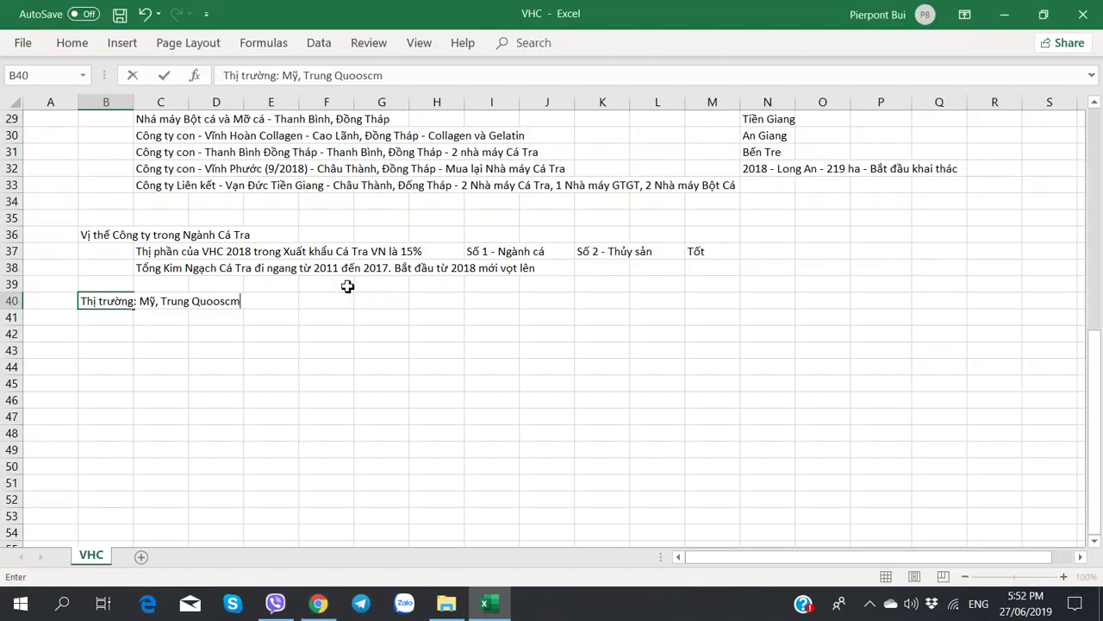
key(BackSpace)
key(BackSpace)
key(BackSpace)
key(BackSpace)
key(BackSpace)
text(ốc,)
Step: Check the remaining markets in the report and finish the B40 note with "Anh và Canada"
key(alt+Tab)
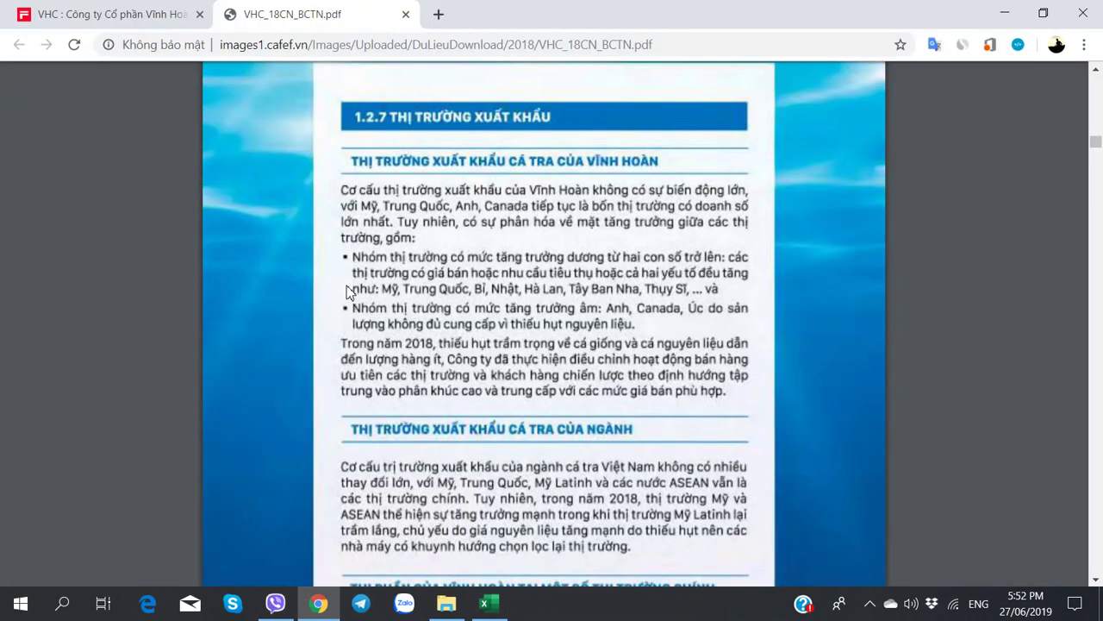
key(alt+Tab)
text(Anh, C)
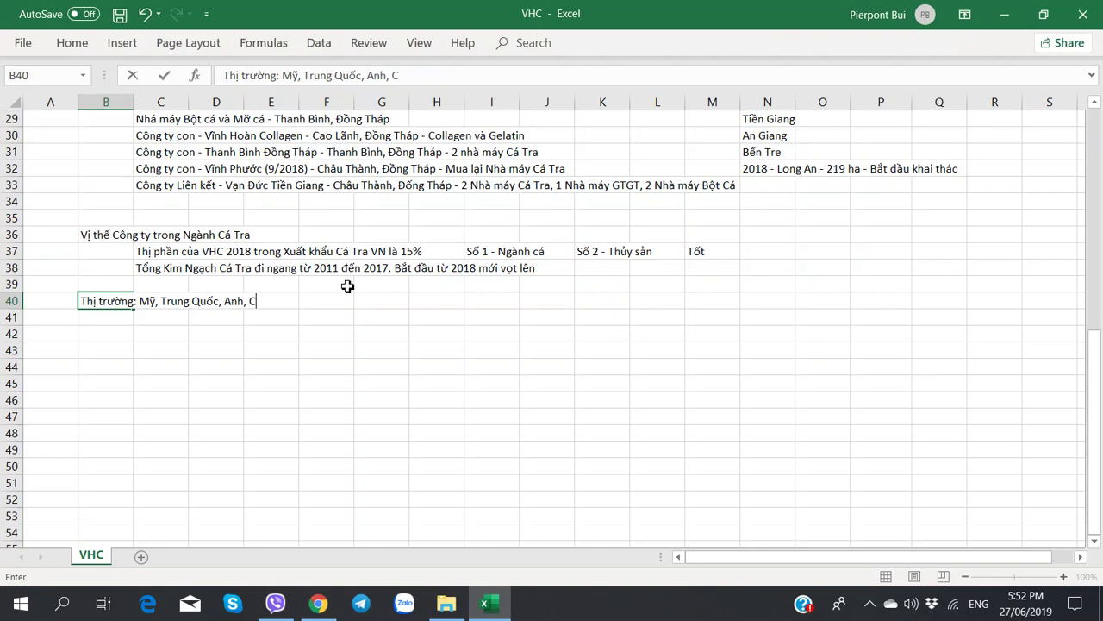
key(BackSpace)
key(BackSpace)
key(BackSpace)
text(và Canada)
key(Return)
Step: Switch to the report and read section 1.2.7 on market growth, the industry's export markets and Vĩnh Hoàn's share in key markets
key(alt+Tab)
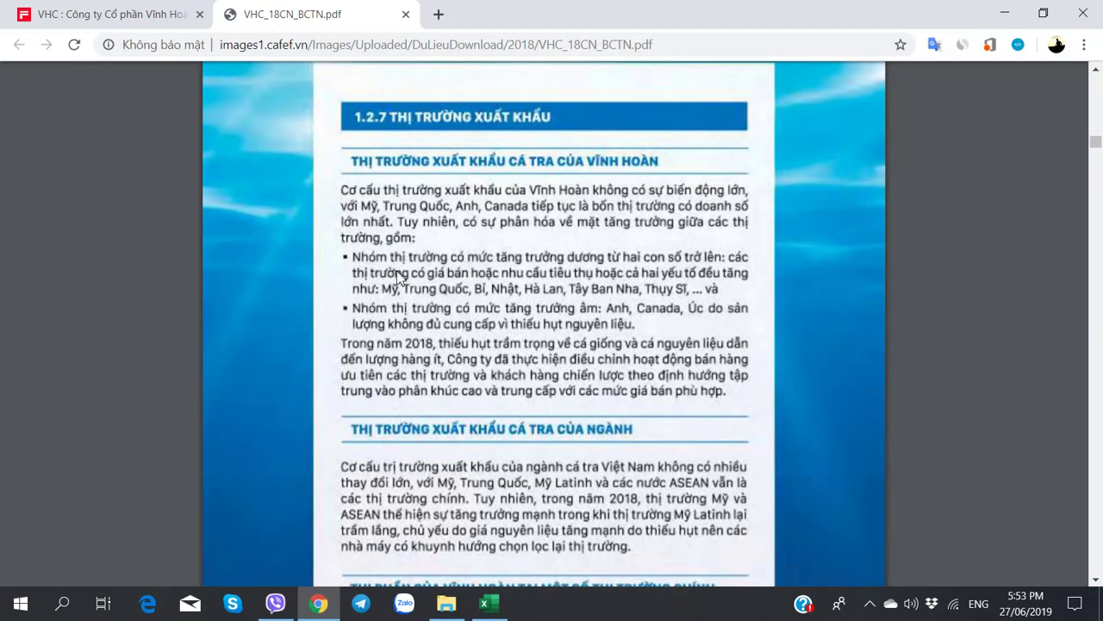
scroll(393, 240, down, 3)
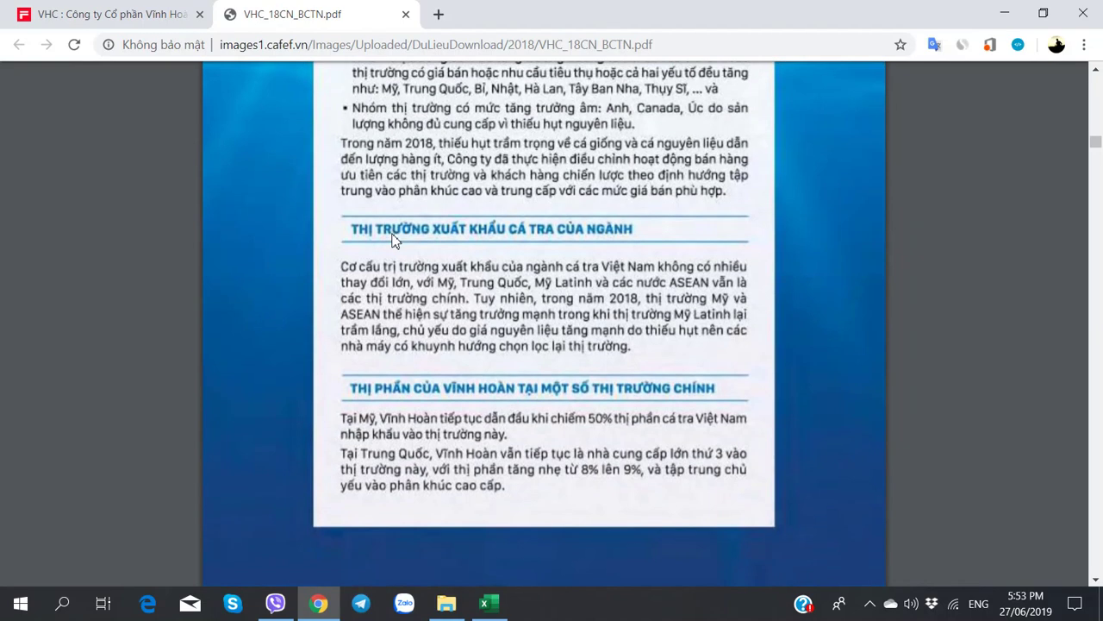
scroll(391, 241, up, 5)
scroll(391, 241, down, 3)
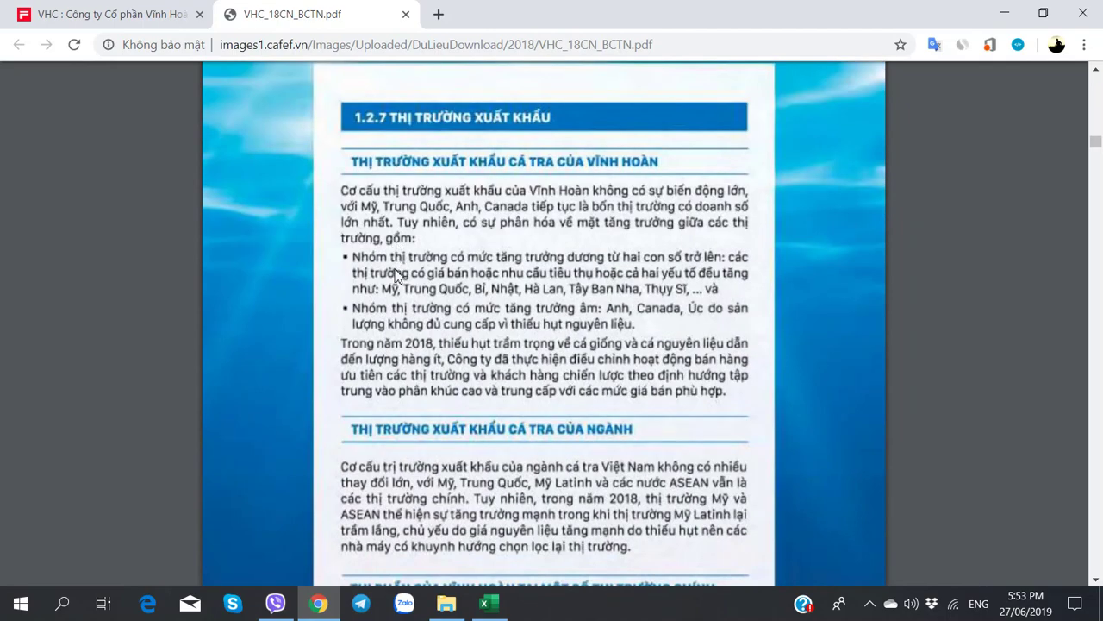
scroll(408, 255, up, 9)
scroll(408, 255, down, 6)
scroll(408, 255, down, 6)
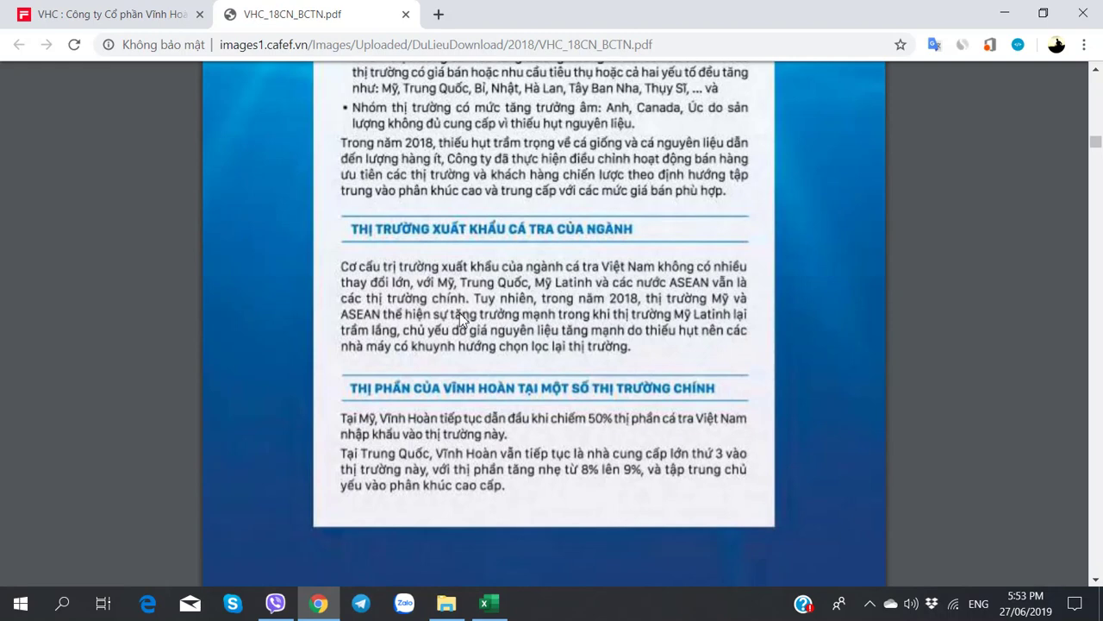
scroll(418, 332, down, 3)
scroll(392, 285, up, 3)
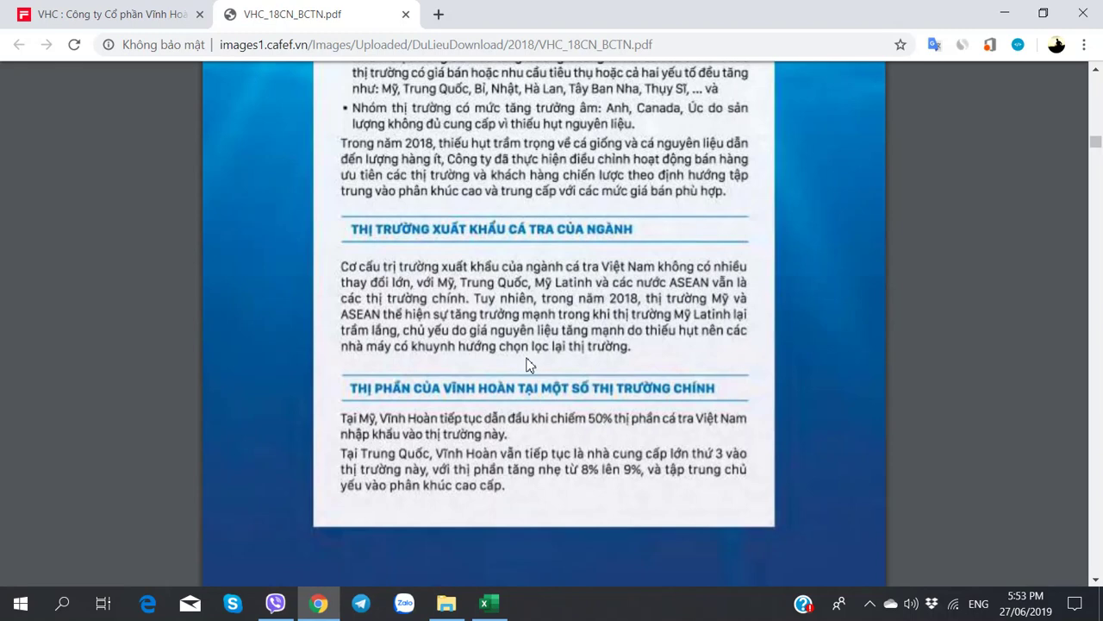
scroll(566, 353, down, 3)
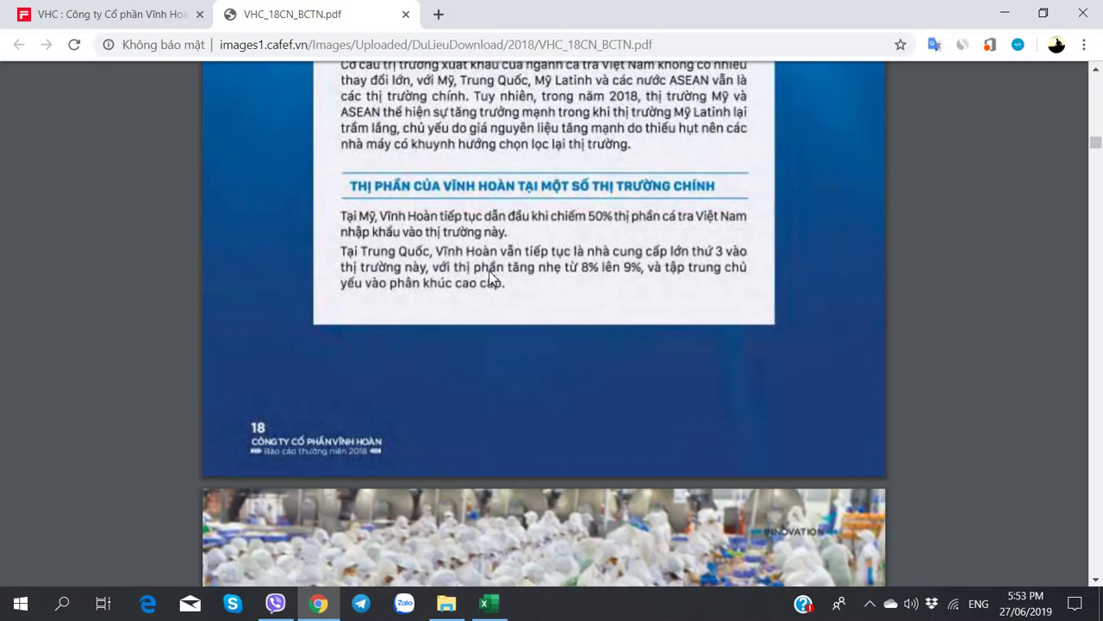
Step: Back in the workbook, enter "VHC chiếm 50% Thị phần của VN bán Cá Tra vào Mỹ" in B41
key(alt+Tab)
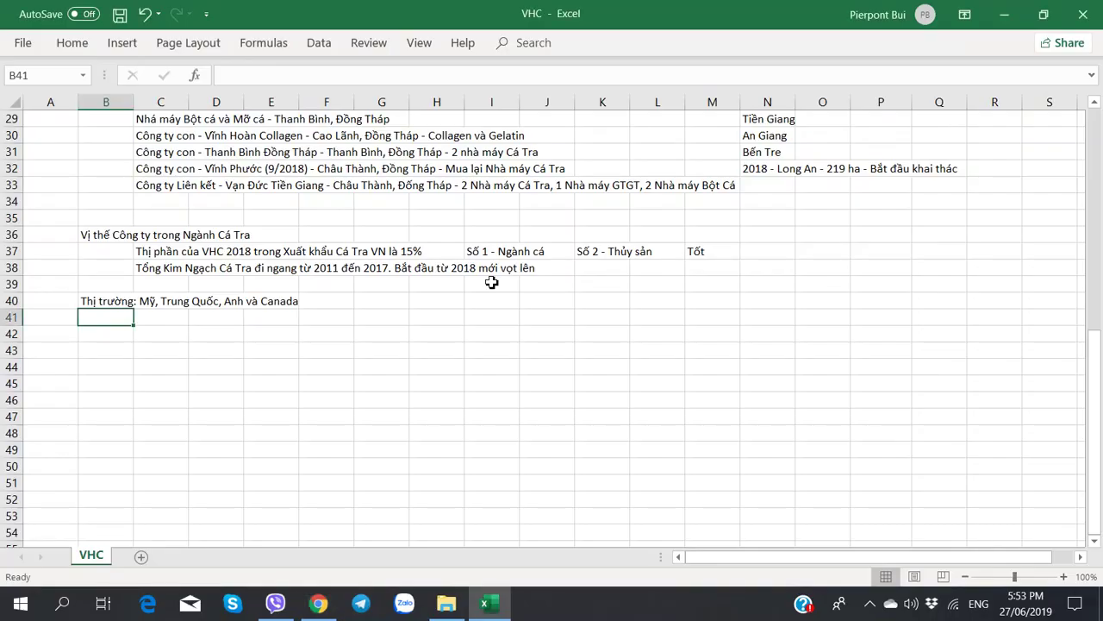
text(VHC chiếm )
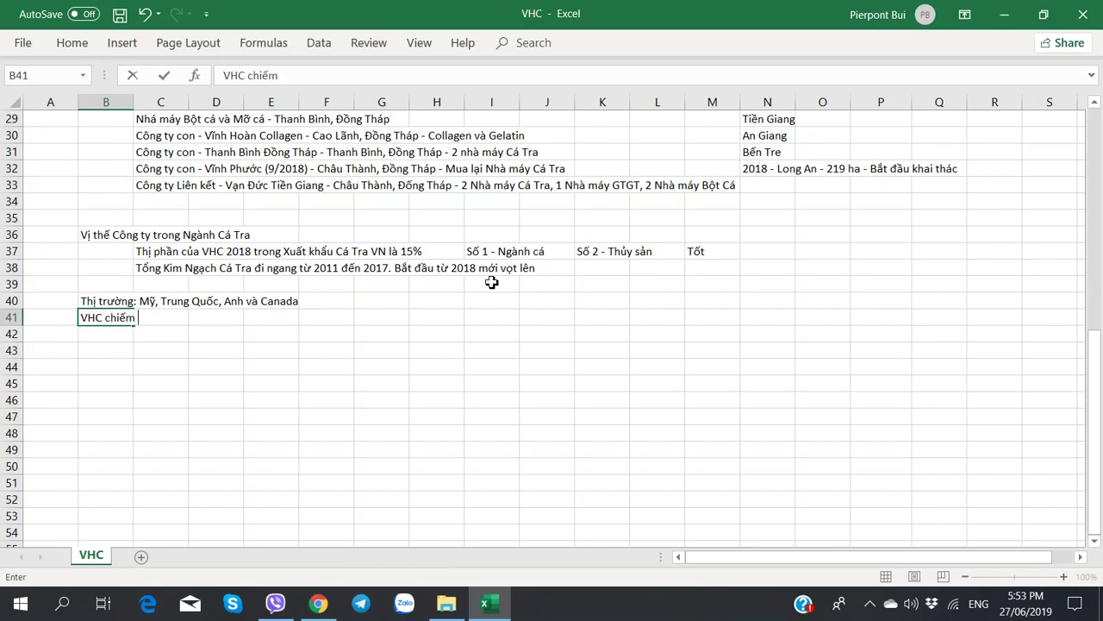
text(50%)
key(alt+Tab)
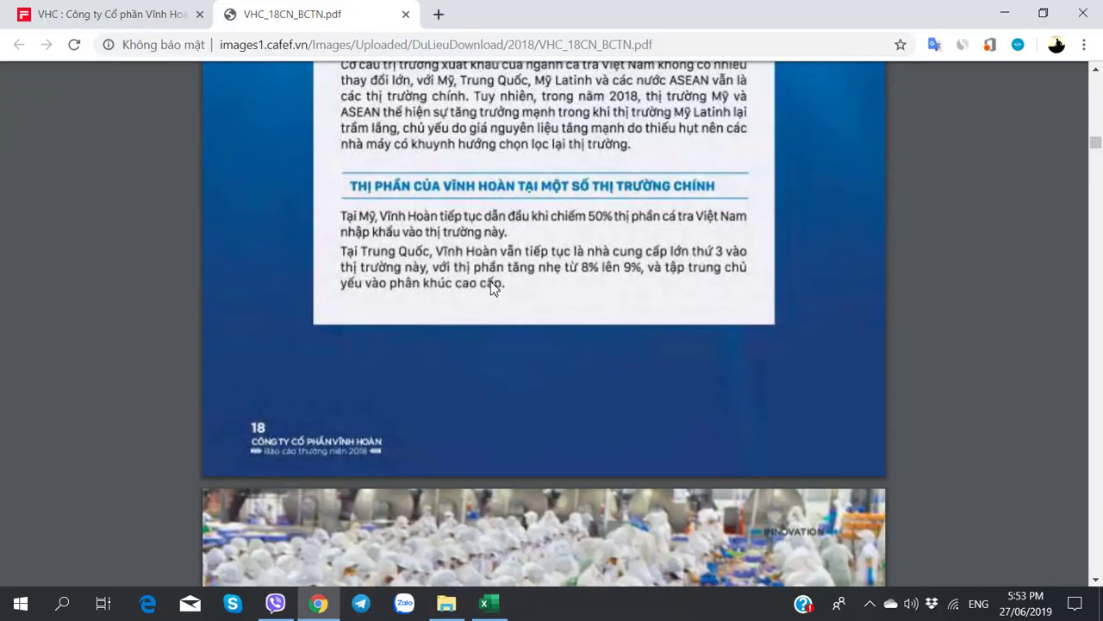
key(alt+Tab)
text(Thị)
key(BackSpace)
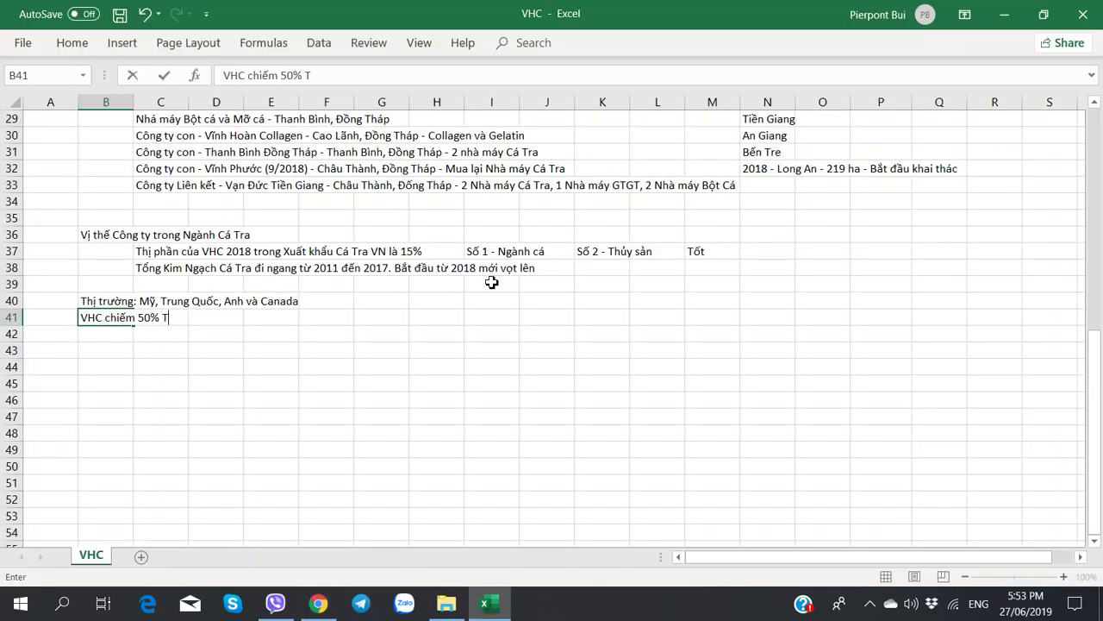
text(hị phần của VN bán)
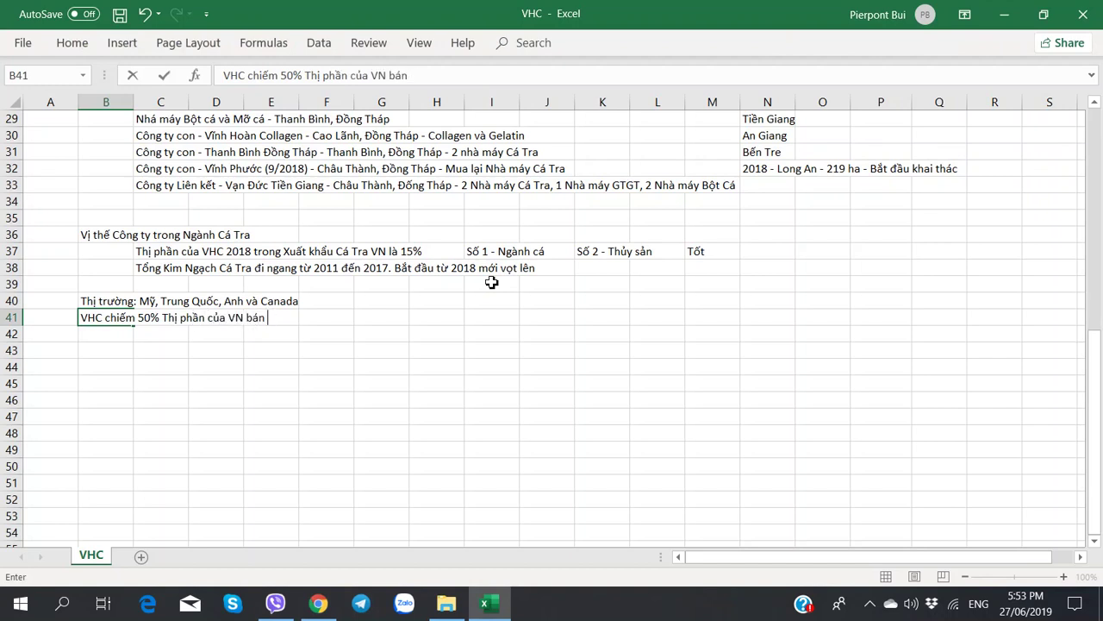
text( Cá Tra vào M)
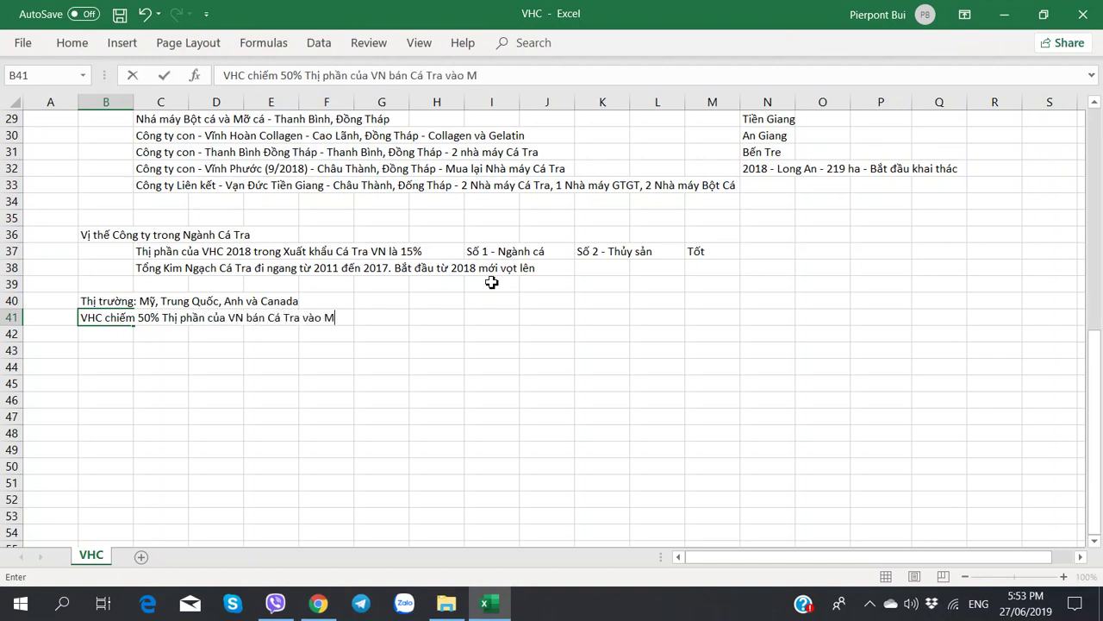
text(ỹ)
key(Return)
Step: Switch to the annual report and check the passage on Vĩnh Hoàn's market share in China
key(alt+Tab)
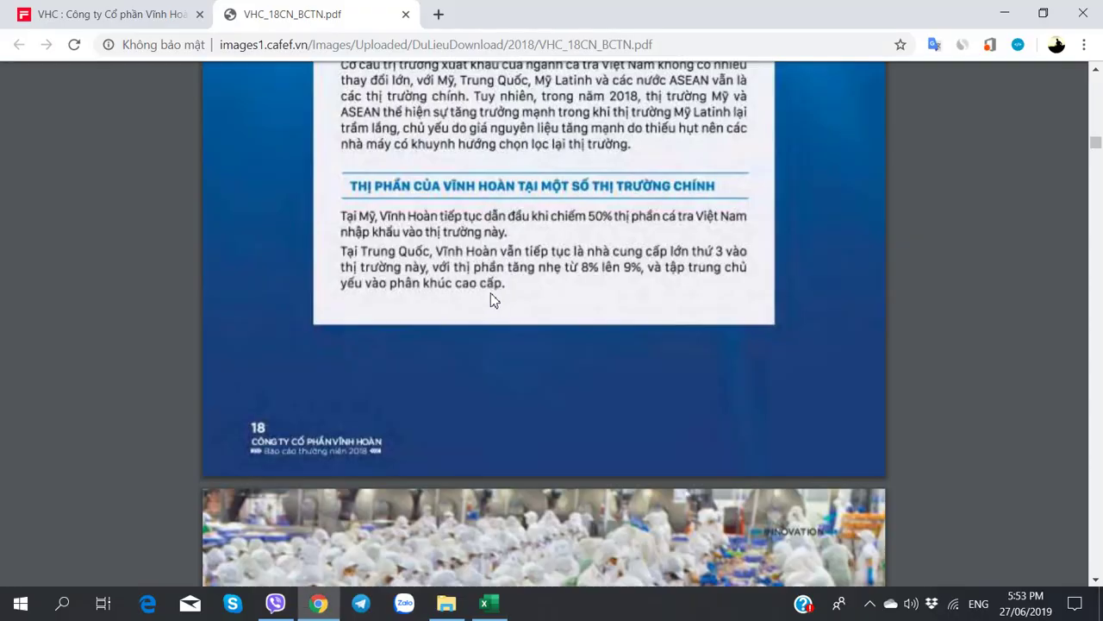